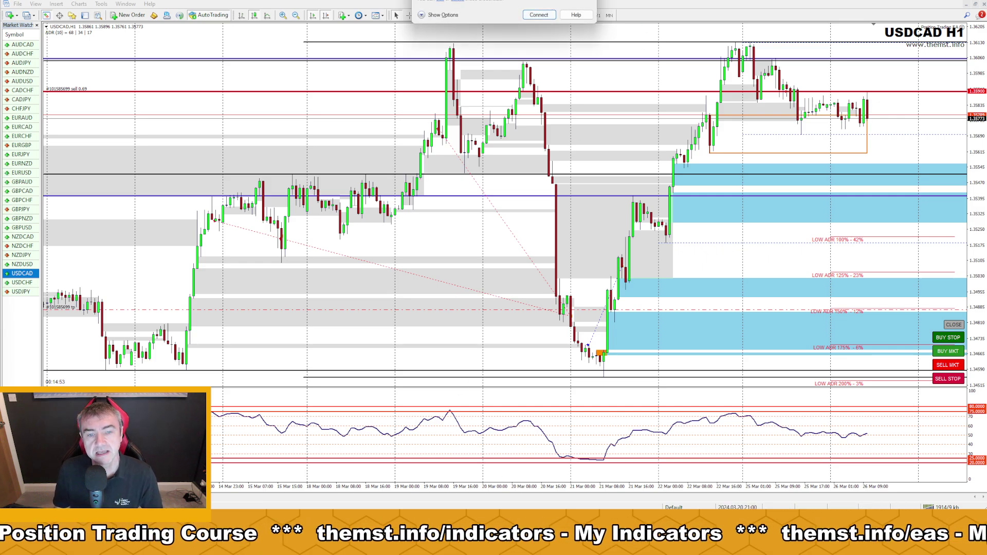
Step: Drag the Remote Desktop Connection window down until its Connect button shows
drag(512, 0, 510, 64)
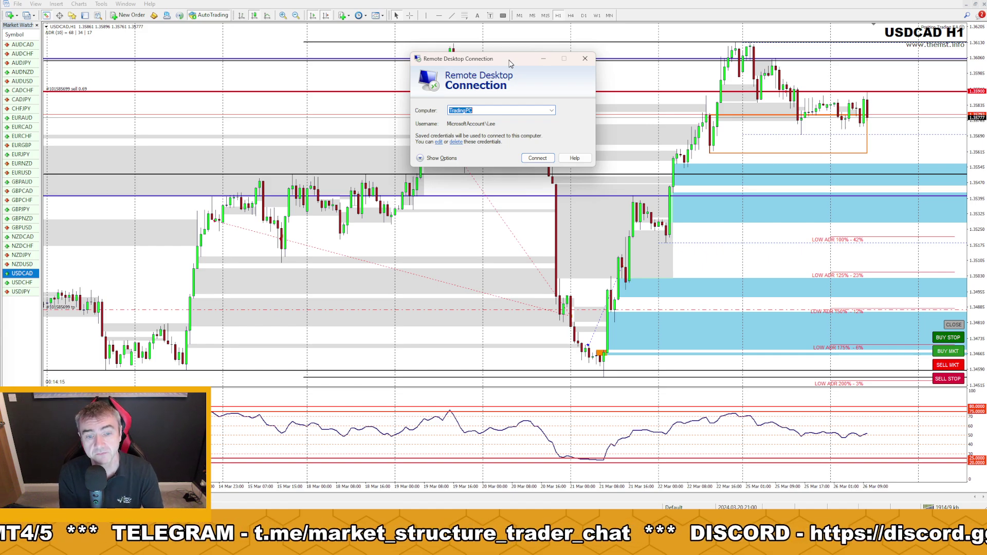
Step: Connect to TradingPC, restore MT4, and step through the EURCHF to GBPCAD charts
click(537, 158)
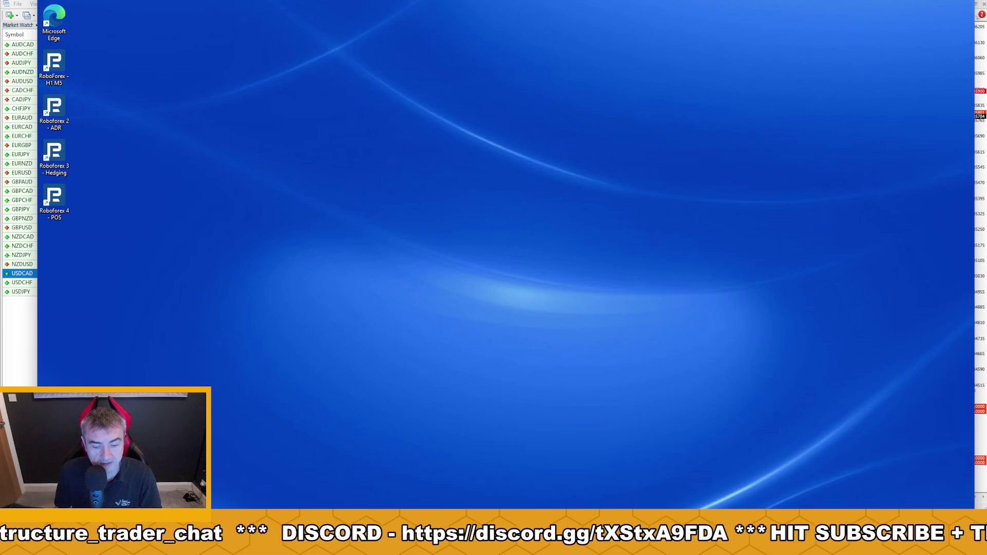
key(alt+Tab)
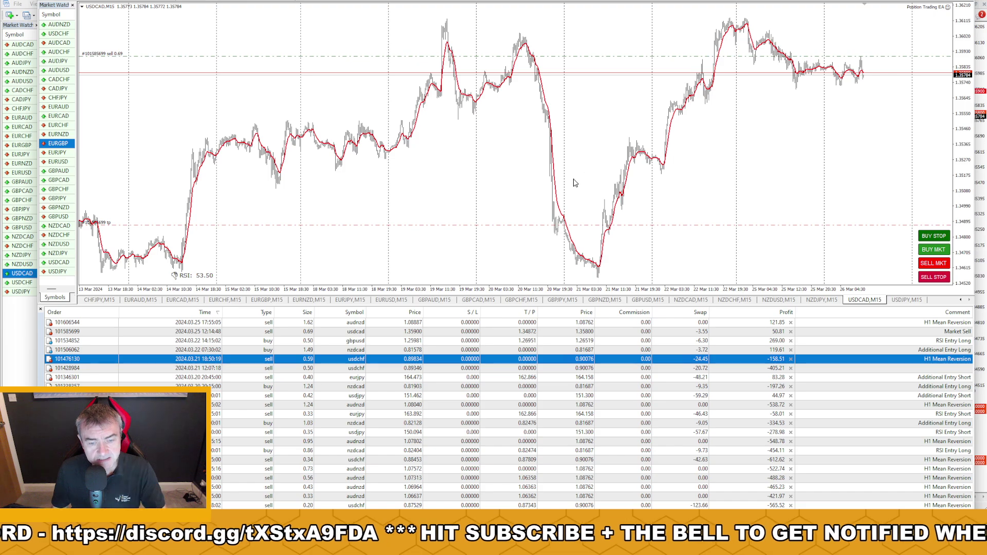
click(185, 301)
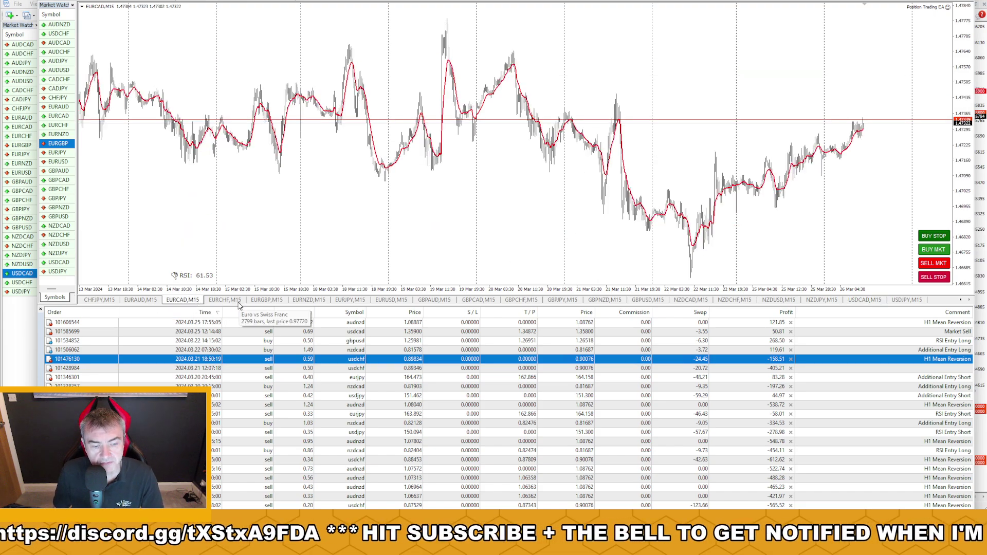
click(229, 301)
click(268, 300)
click(308, 301)
click(350, 300)
click(391, 301)
click(434, 300)
click(479, 301)
Step: Step through the GBPCHF to USDJPY charts, then open the EA settings on EURJPY M15
click(521, 300)
click(562, 301)
click(617, 302)
click(652, 302)
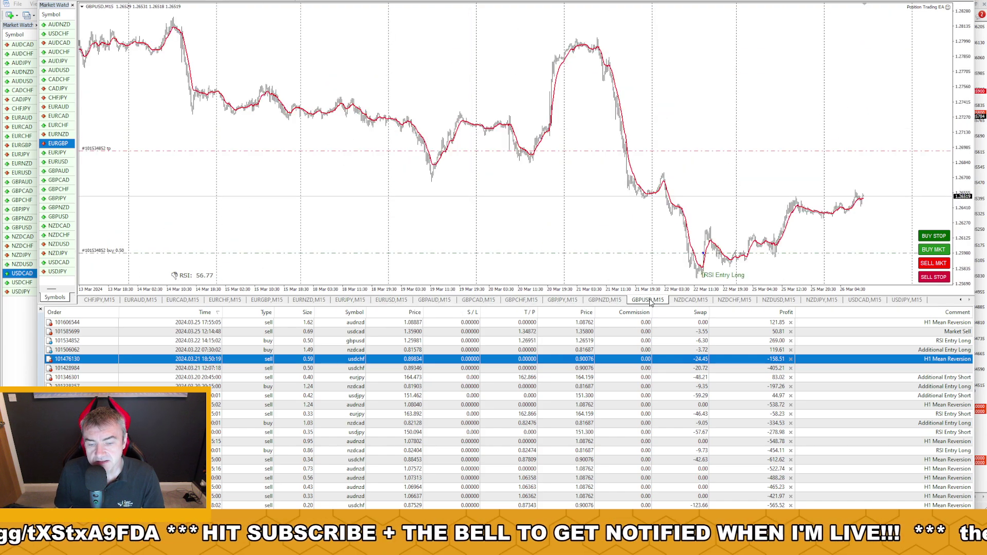
click(689, 303)
click(734, 302)
click(778, 303)
click(821, 302)
click(865, 302)
click(896, 302)
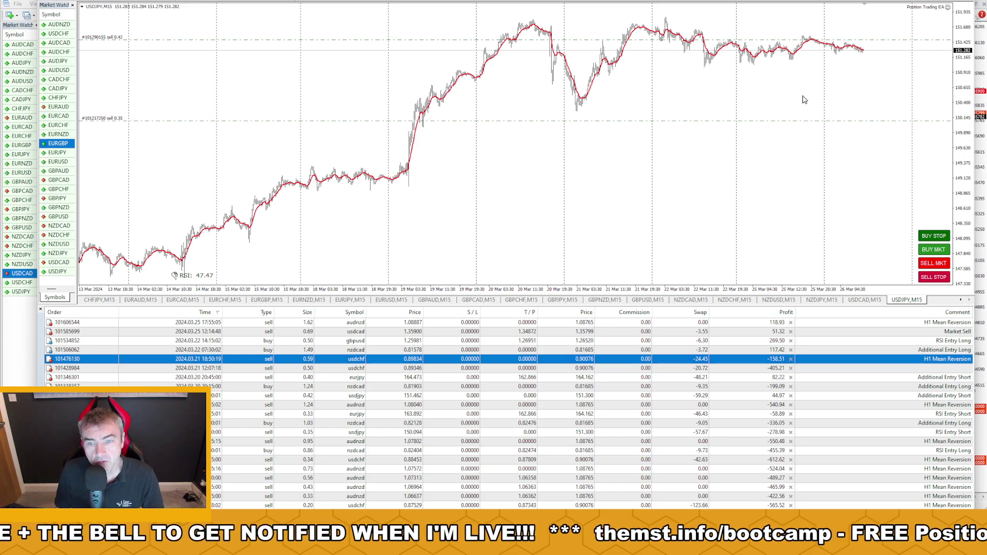
click(350, 299)
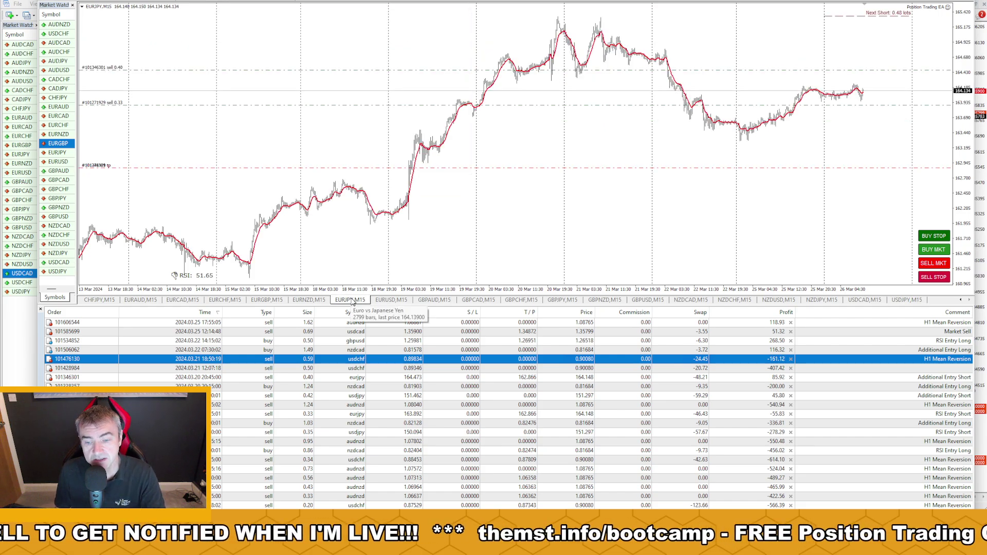
click(947, 9)
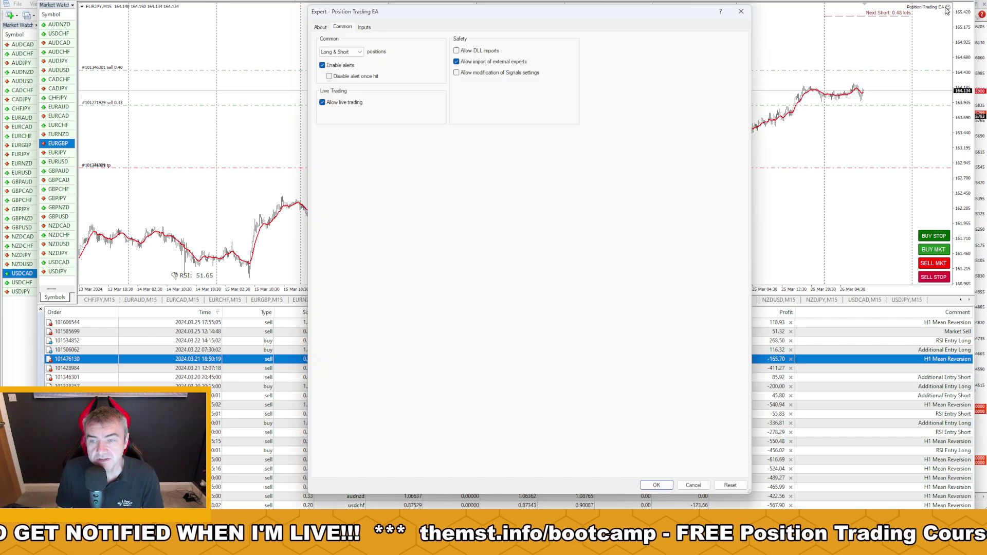
Step: Show the Inputs list and review Button trading ONLY, RSI mean reversion and ADR reversal
click(363, 27)
drag(539, 17, 582, 16)
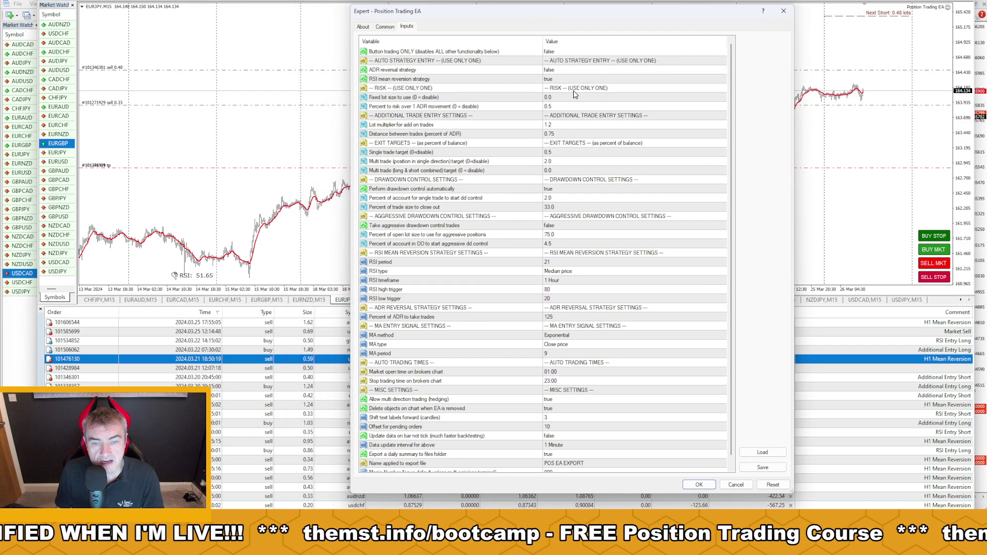
click(398, 53)
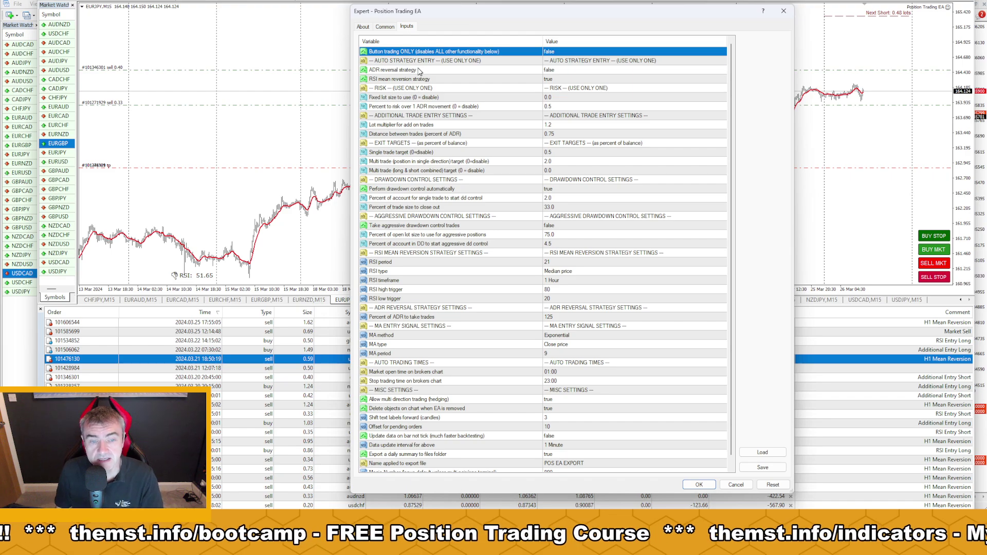
click(399, 81)
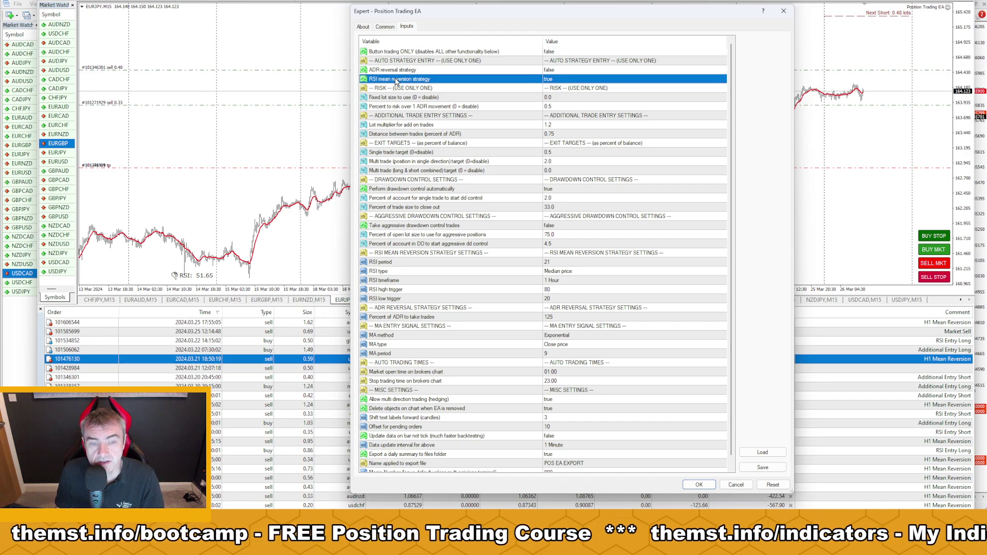
click(560, 69)
click(557, 80)
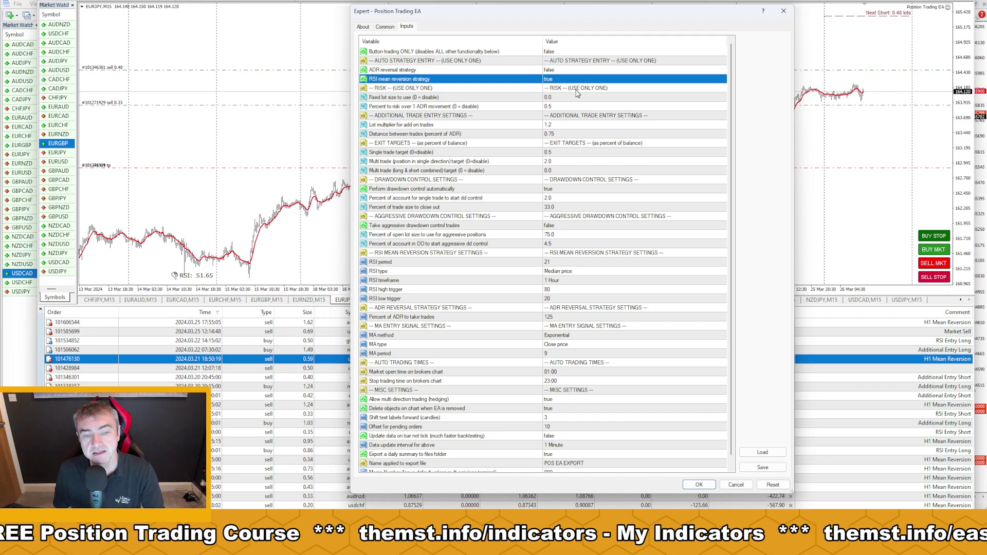
Step: Review risk per ADR, lot multiplier, trade distance, single and multi trade targets, drawdown control
click(557, 109)
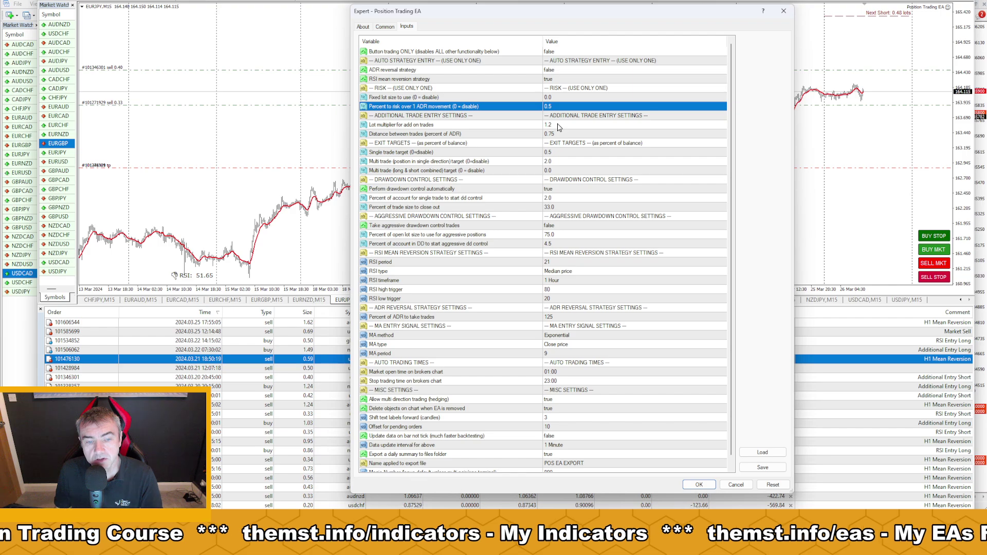
click(558, 125)
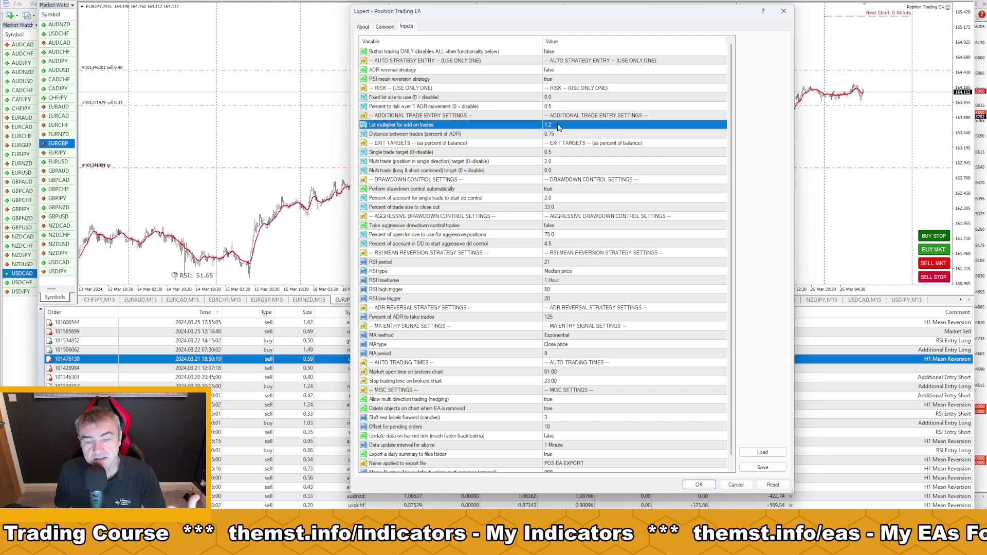
click(564, 135)
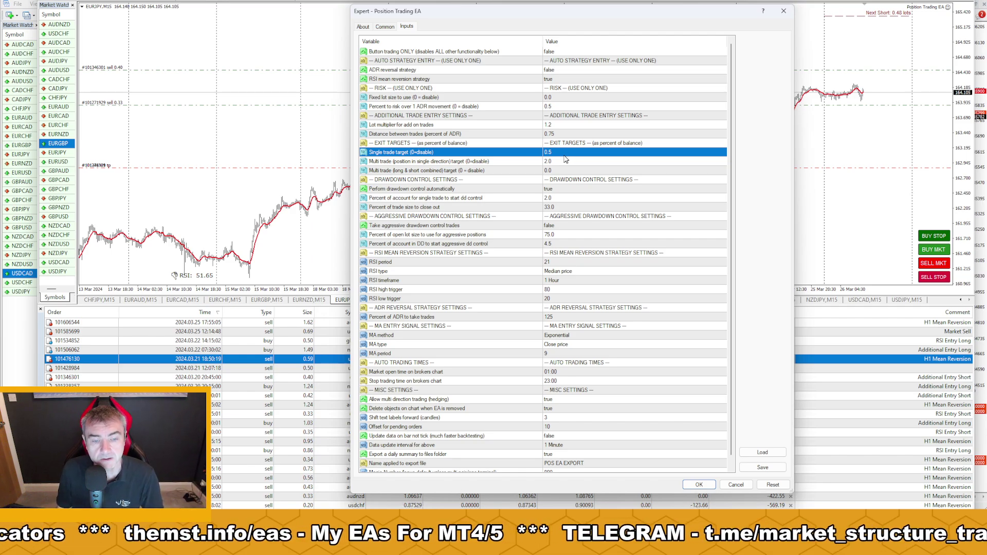
click(565, 161)
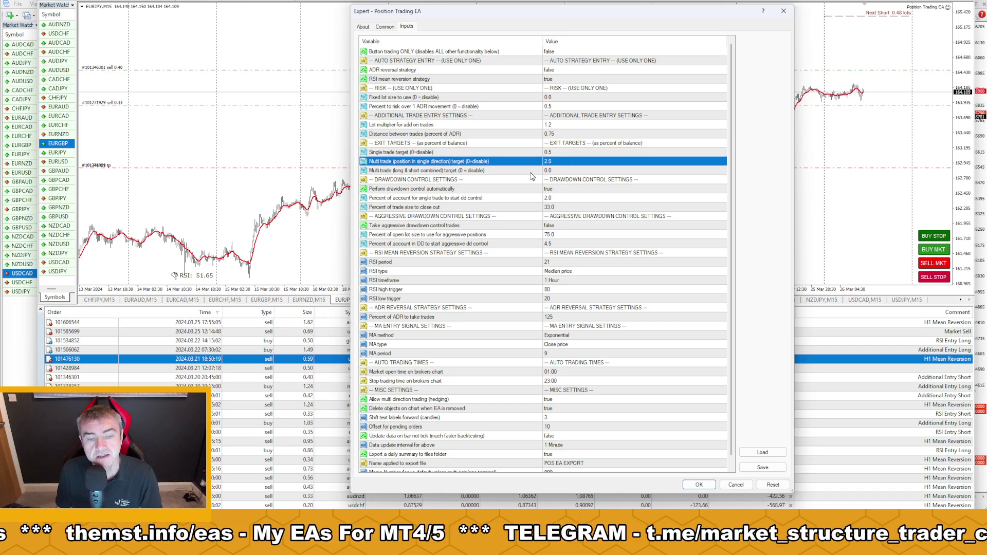
click(566, 153)
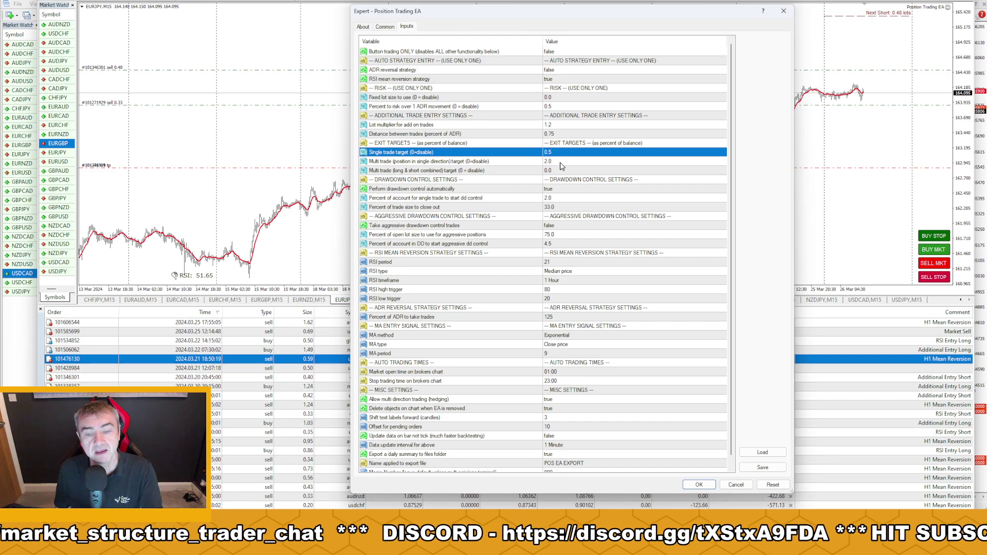
click(562, 164)
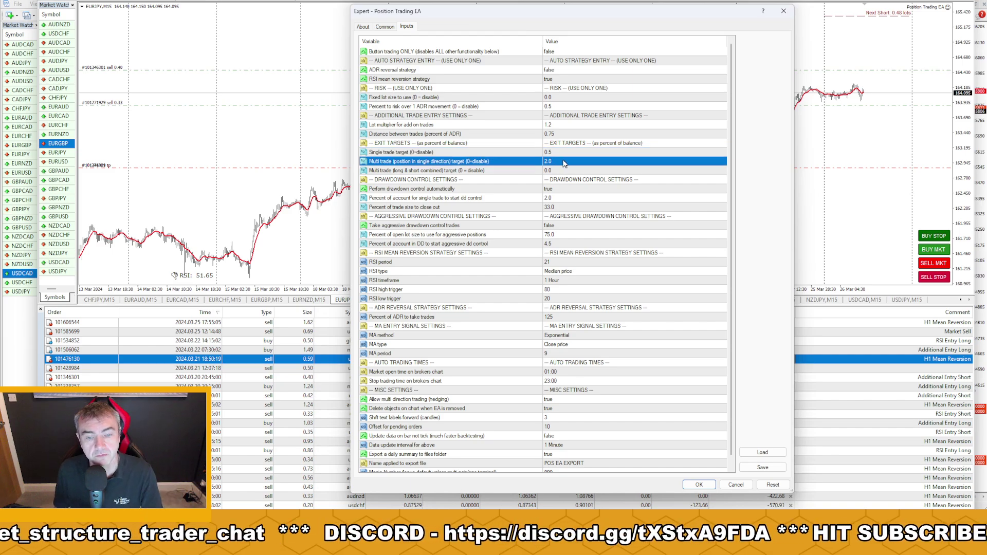
click(565, 190)
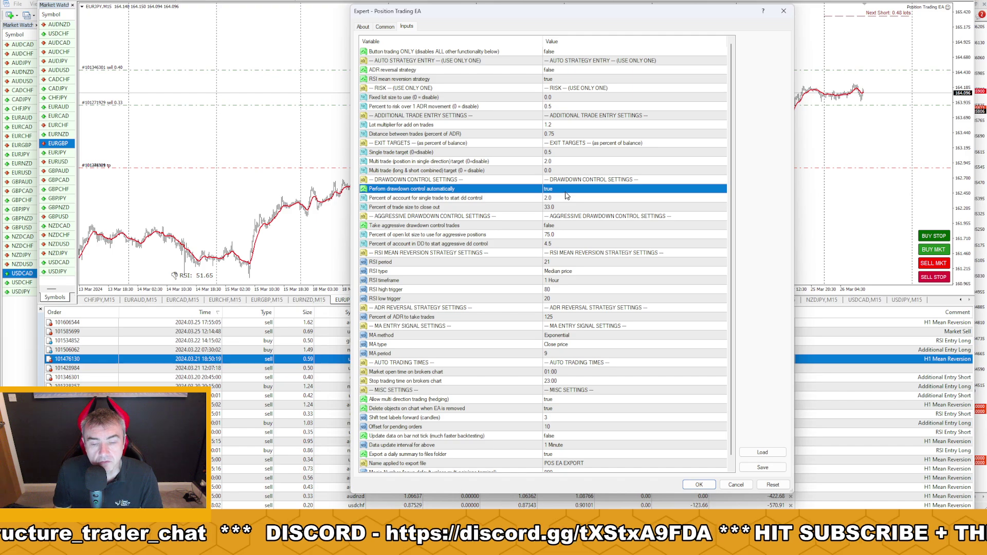
Step: Review the drawdown start percent, close-out percent and aggressive drawdown control settings
click(559, 200)
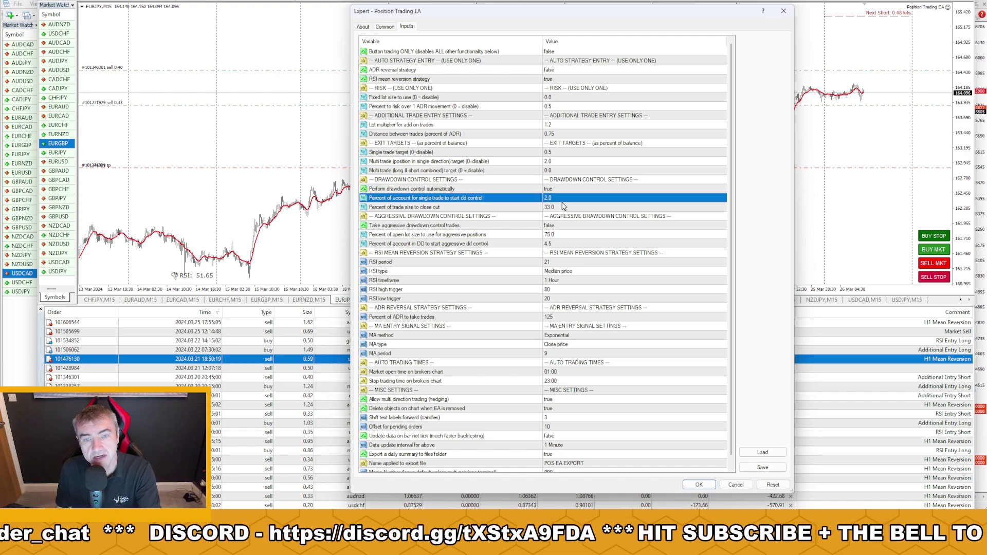
click(570, 208)
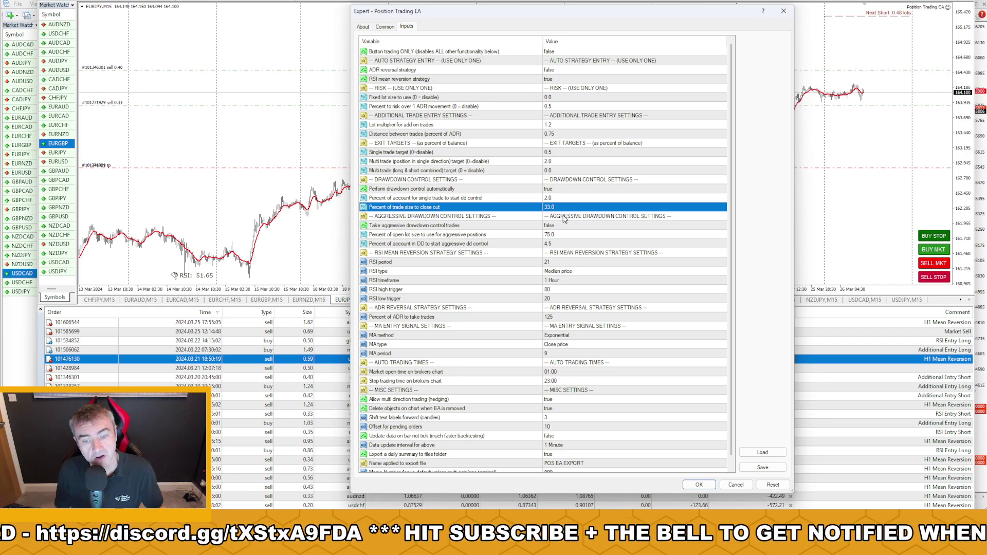
click(570, 226)
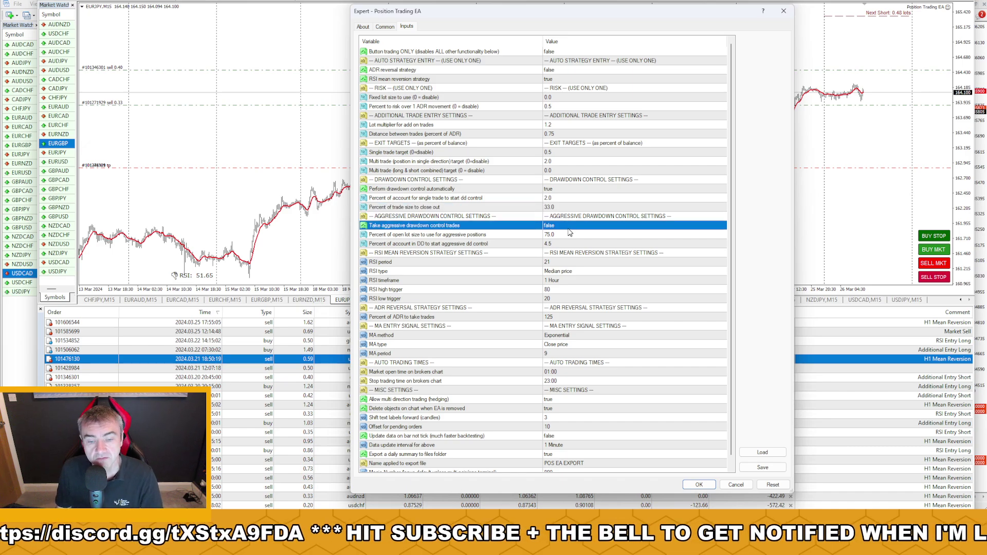
Step: Review the RSI period, type, timeframe and high trigger, then cancel without changes
click(577, 263)
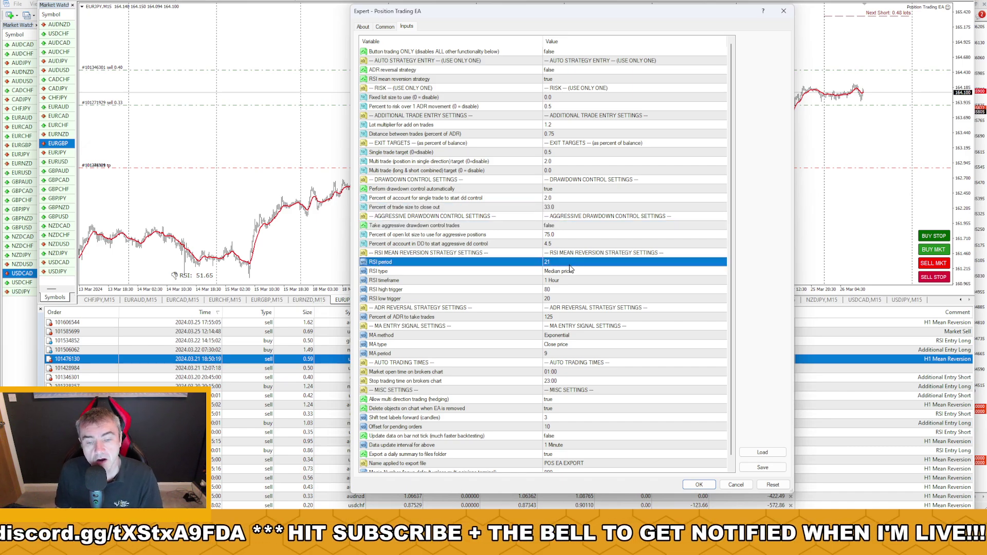
click(576, 282)
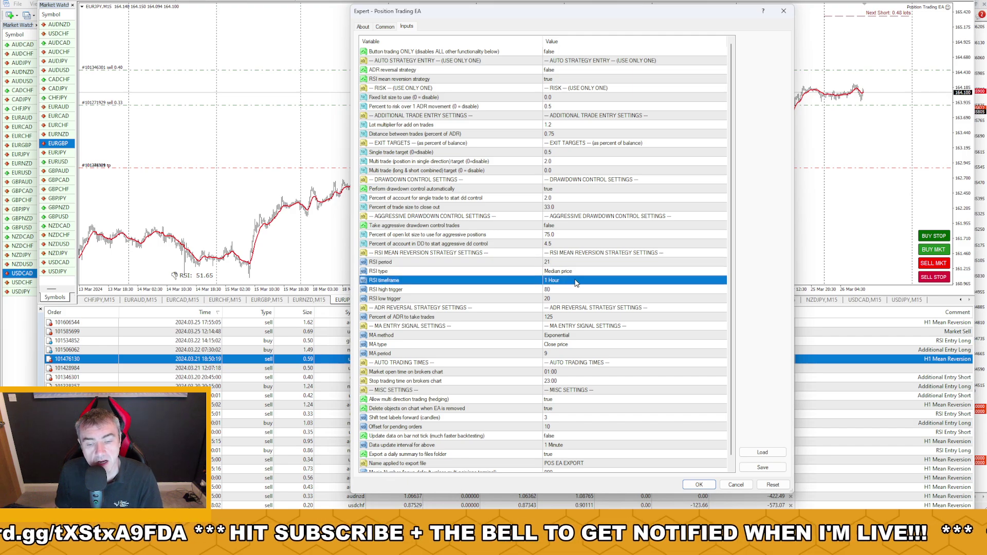
click(580, 272)
click(578, 280)
click(574, 290)
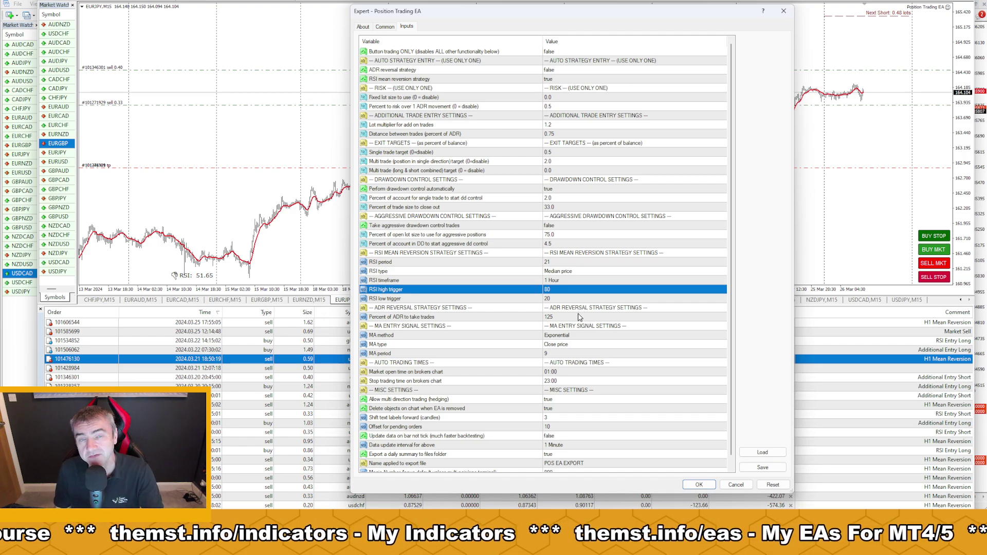
click(738, 484)
Step: Flip through the EURCAD, EURJPY, GBPCHF and GBPCAD charts
click(181, 299)
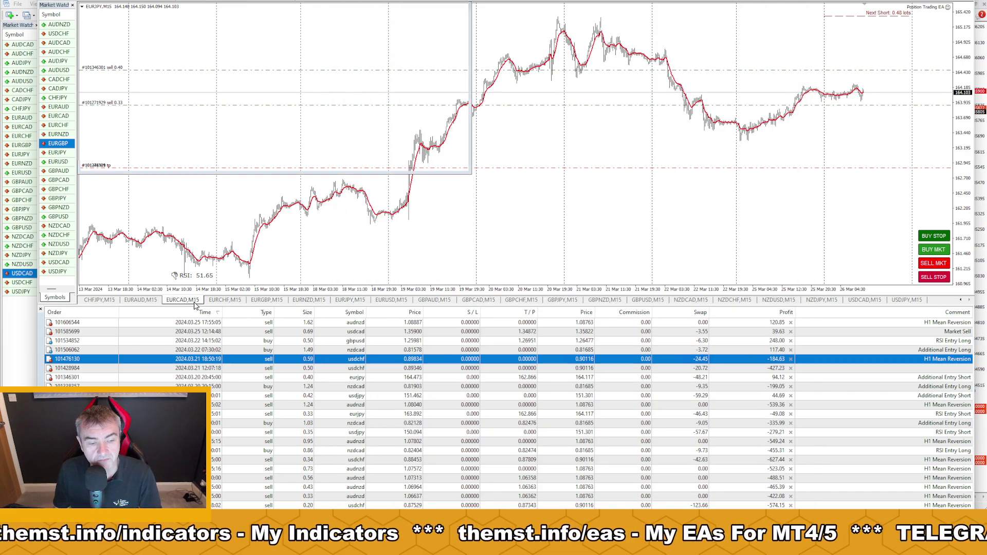
click(349, 300)
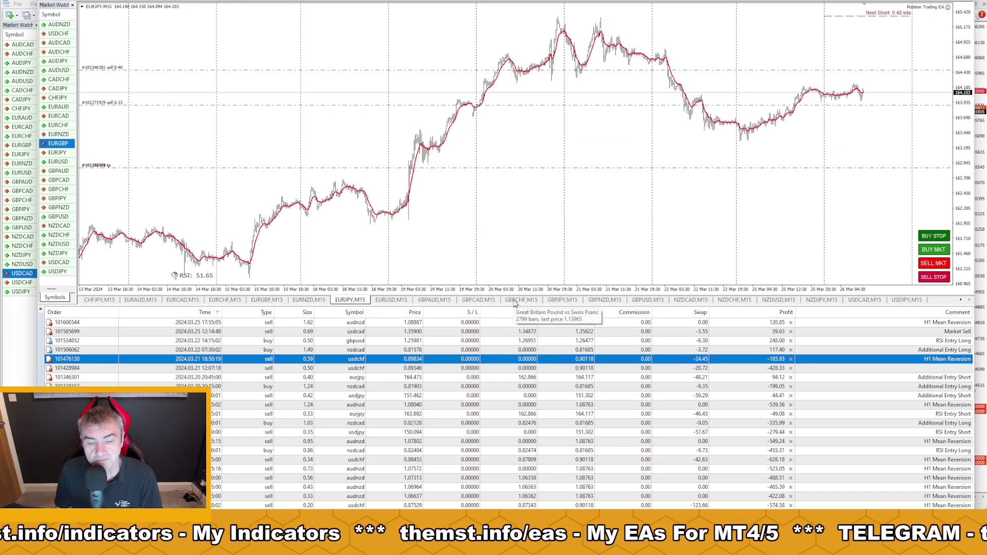
click(517, 300)
click(481, 300)
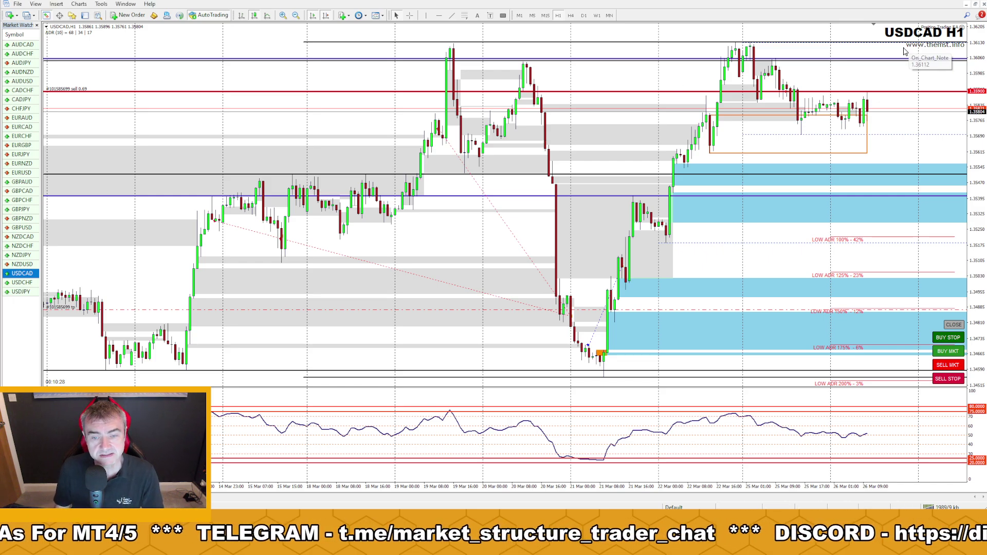
Step: Open the Position Trading EA inputs from its label on the USDCAD H1 chart
double_click(963, 29)
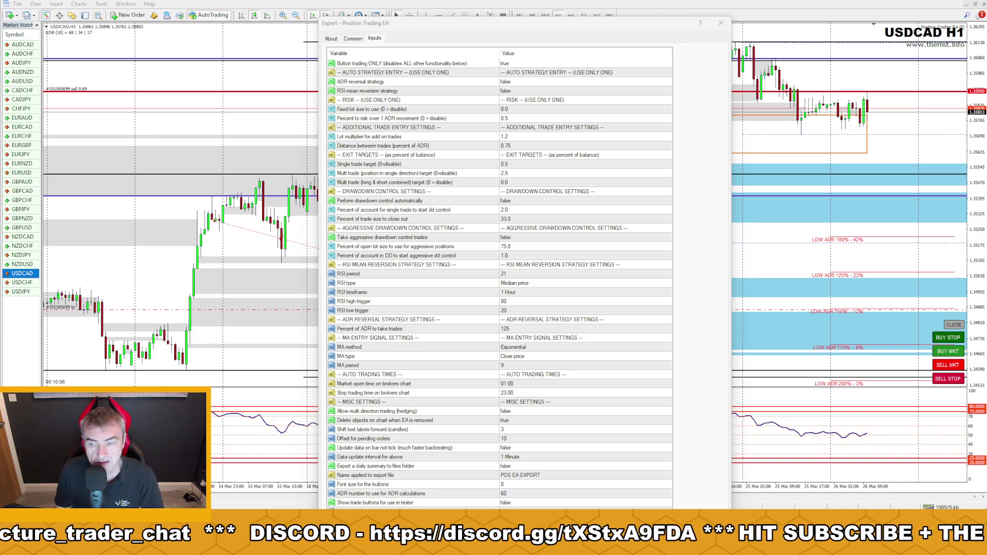
Step: Annotate the RSI, mean reversion, drawdown, exit target, lot multiplier and risk values
mouse_move(514, 276)
mouse_down()
mouse_move(549, 303)
mouse_move(477, 282)
mouse_up()
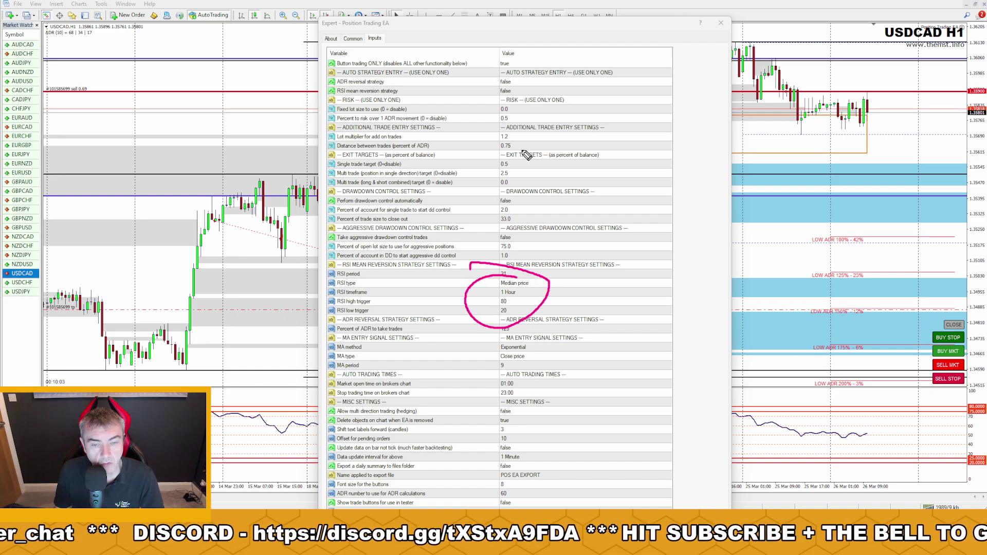
mouse_move(516, 91)
mouse_down()
mouse_move(495, 98)
mouse_move(507, 91)
mouse_up()
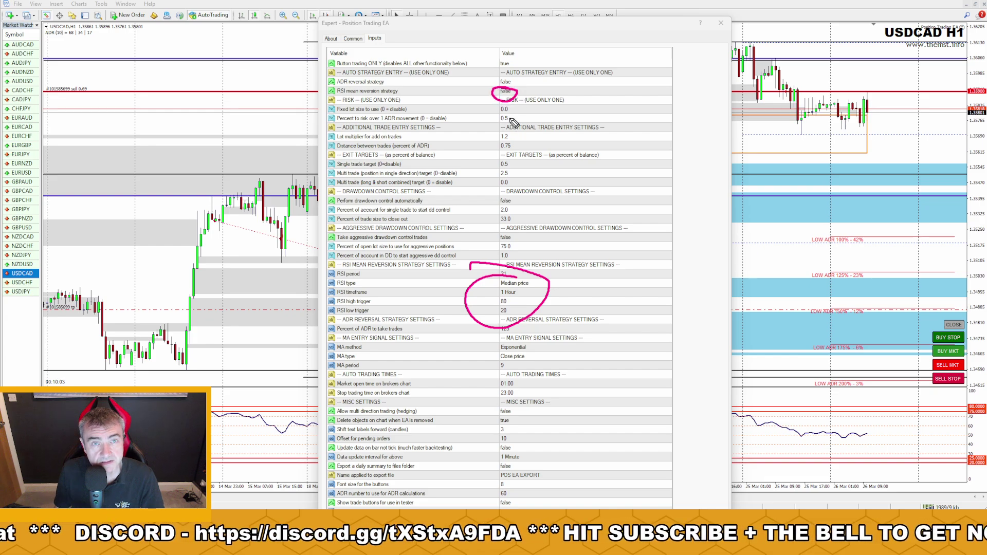
mouse_move(636, 91)
mouse_down()
mouse_move(564, 88)
mouse_move(560, 102)
mouse_up()
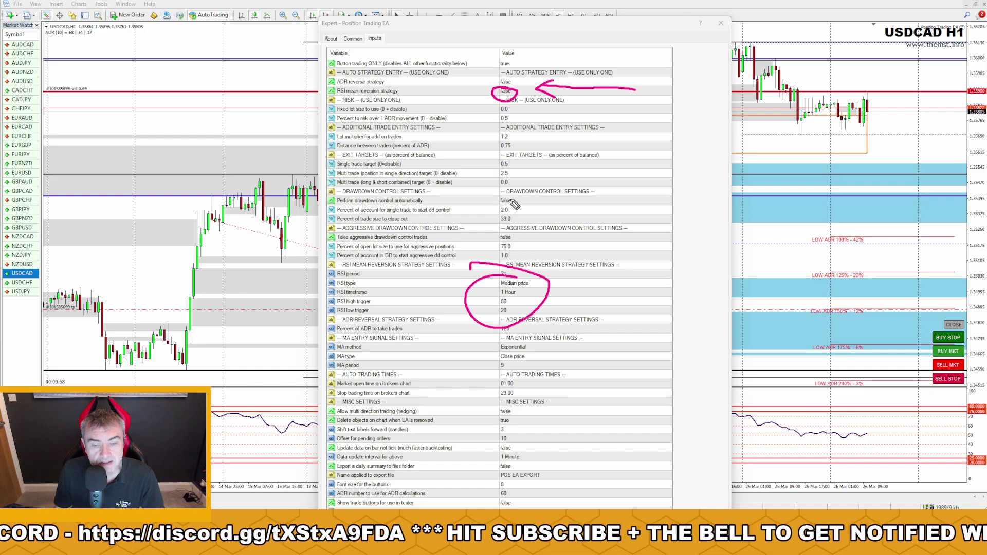
mouse_move(516, 192)
mouse_down()
mouse_move(496, 225)
mouse_move(512, 193)
mouse_up()
mouse_move(614, 195)
mouse_down()
mouse_move(554, 191)
mouse_move(568, 205)
mouse_up()
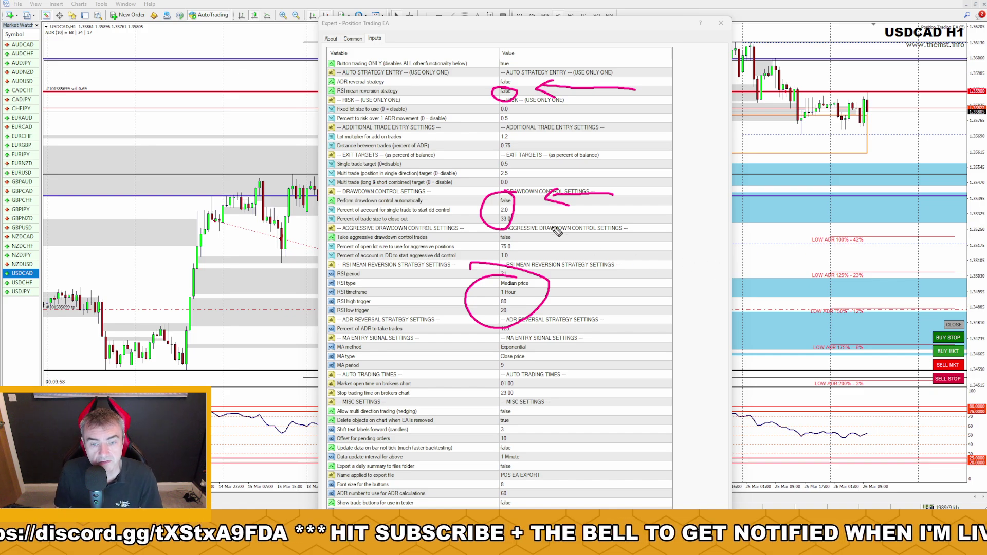
drag(519, 160, 502, 152)
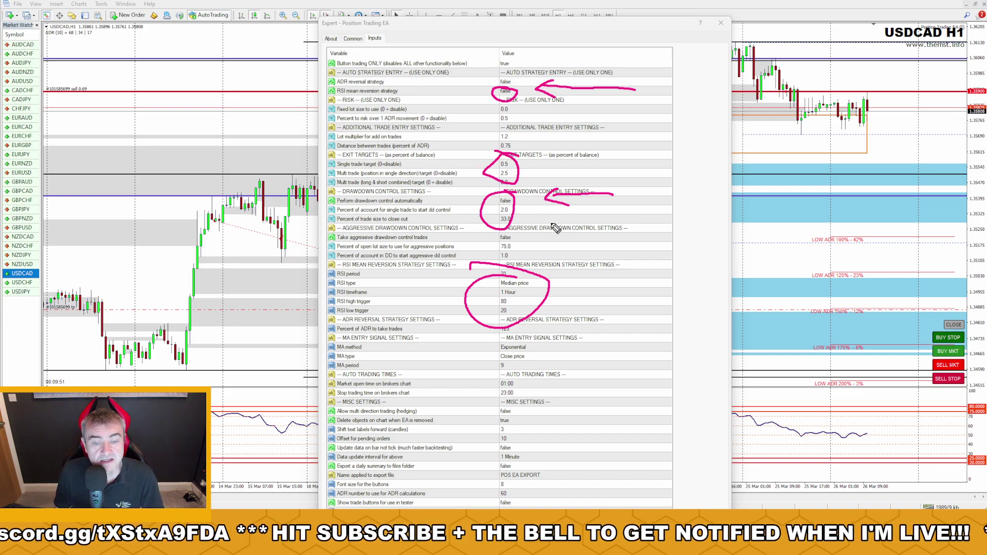
mouse_move(591, 171)
mouse_down()
mouse_move(540, 166)
mouse_move(554, 174)
mouse_up()
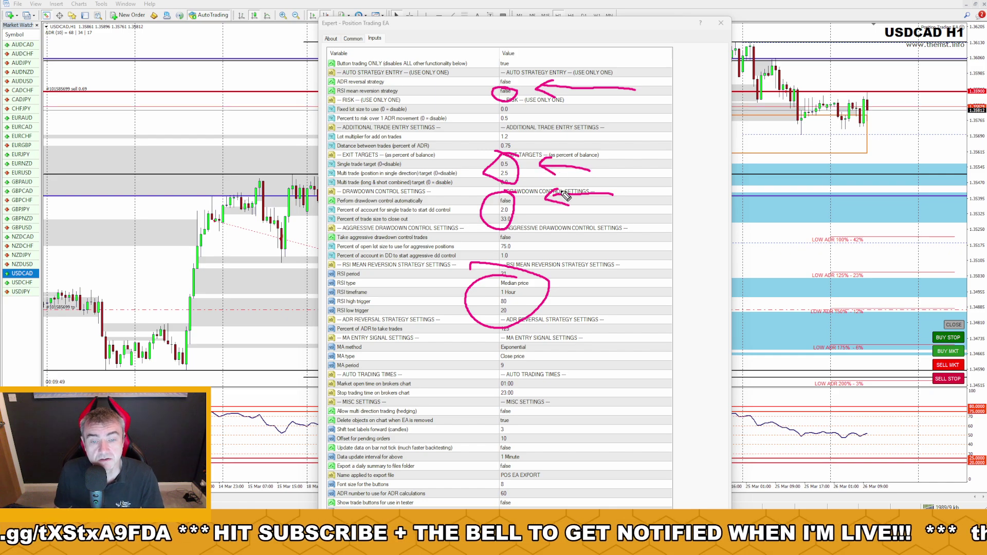
mouse_move(521, 135)
mouse_down()
mouse_move(501, 154)
mouse_move(517, 156)
mouse_up()
mouse_move(568, 137)
mouse_down()
mouse_move(511, 138)
mouse_move(522, 149)
mouse_up()
mouse_move(521, 114)
mouse_down()
mouse_move(501, 110)
mouse_move(483, 122)
mouse_move(500, 127)
mouse_up()
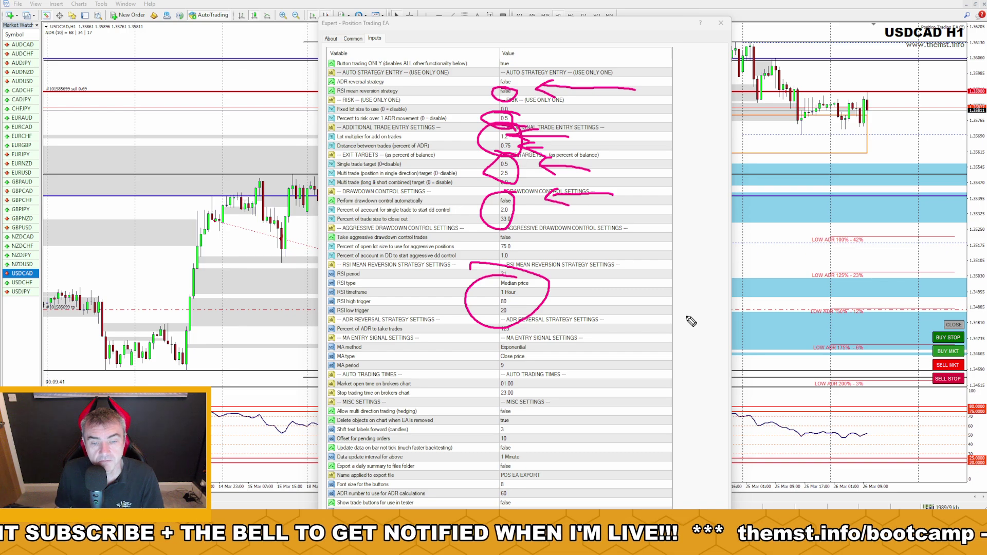
Step: Clear the annotations, highlight Button trading ONLY set to true, then close the settings
key(e)
mouse_move(478, 98)
mouse_down()
mouse_move(462, 109)
mouse_move(573, 156)
mouse_move(501, 222)
mouse_move(473, 280)
mouse_move(504, 365)
mouse_up()
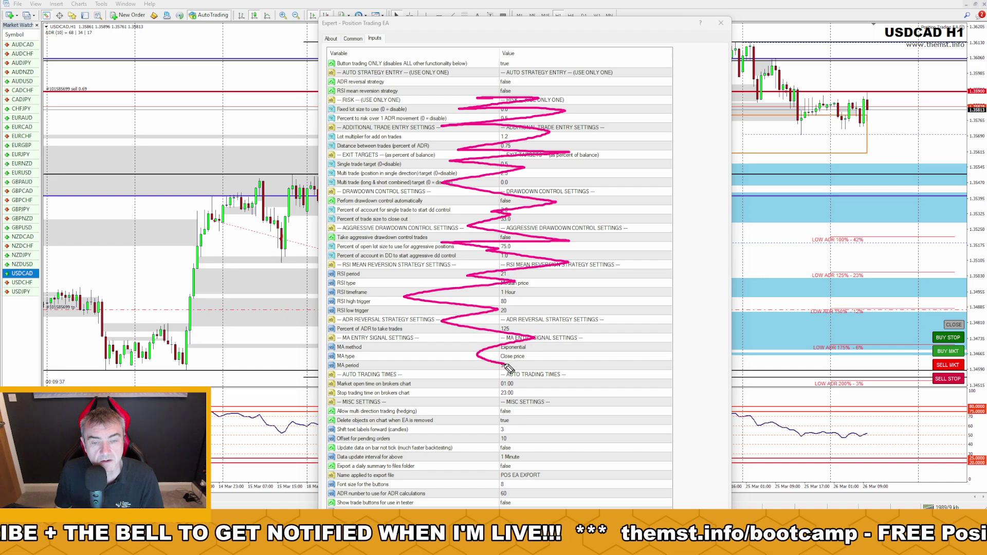
mouse_move(503, 60)
mouse_down()
mouse_move(509, 70)
mouse_move(519, 51)
mouse_up()
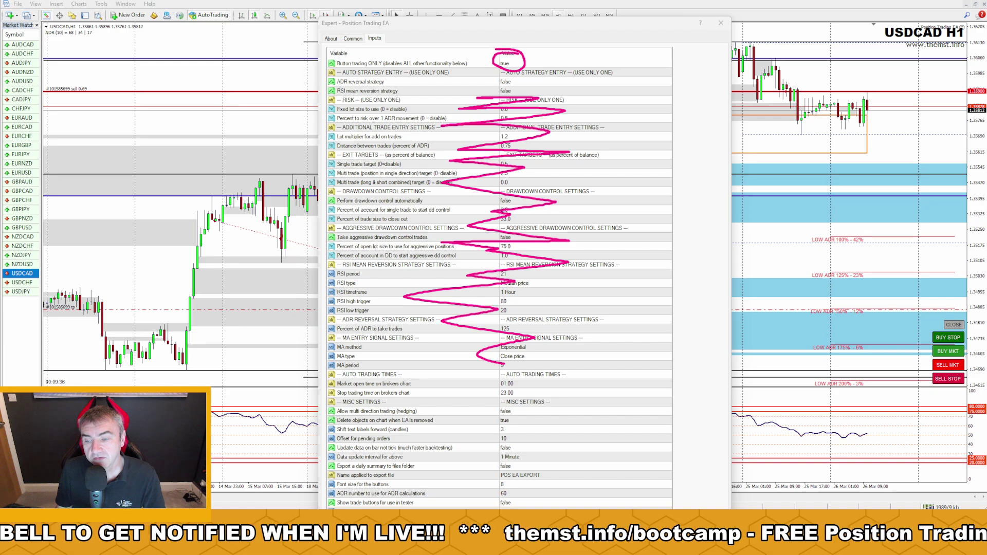
key(e)
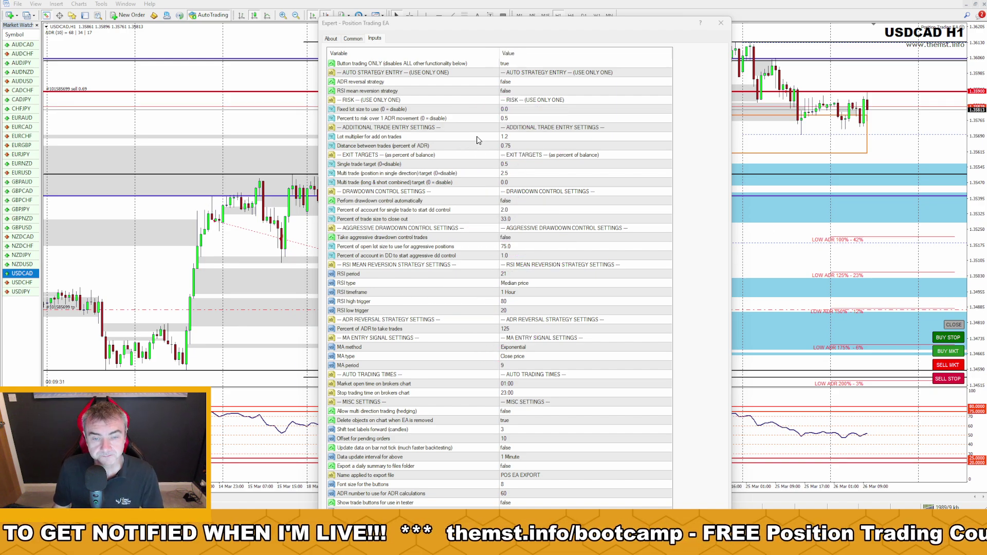
click(516, 64)
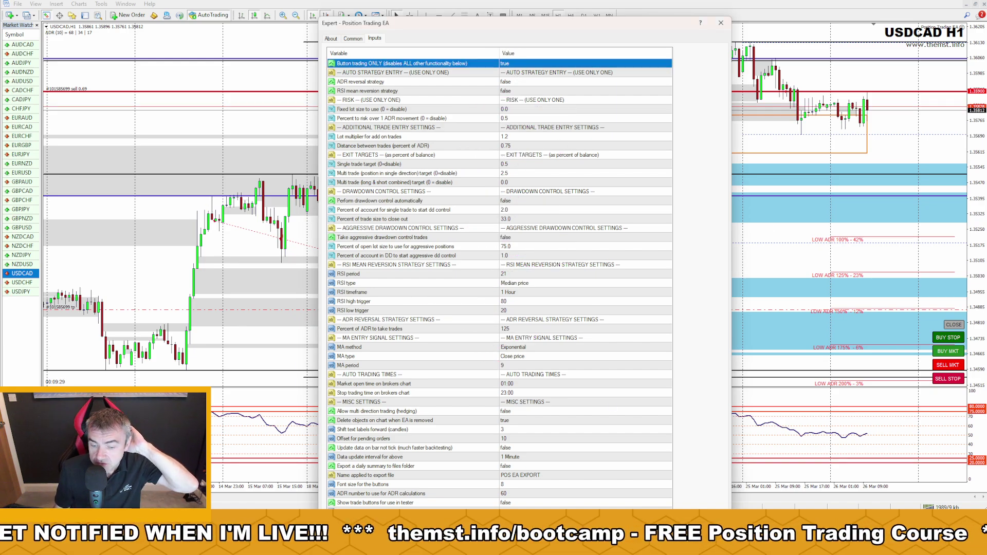
key(Escape)
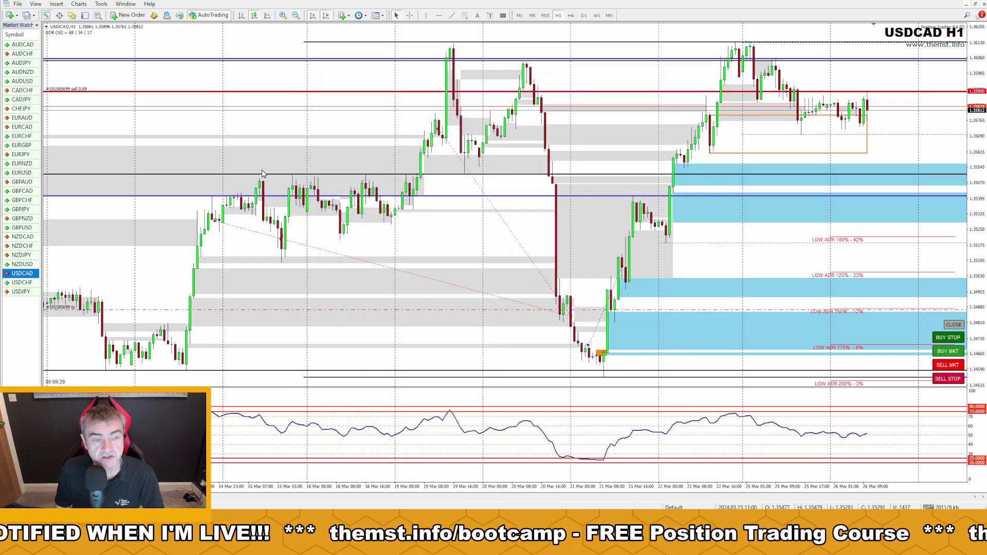
Step: Select EURAUD, squeeze the price scale, and mark the Next Short 0.828 lots label
click(23, 118)
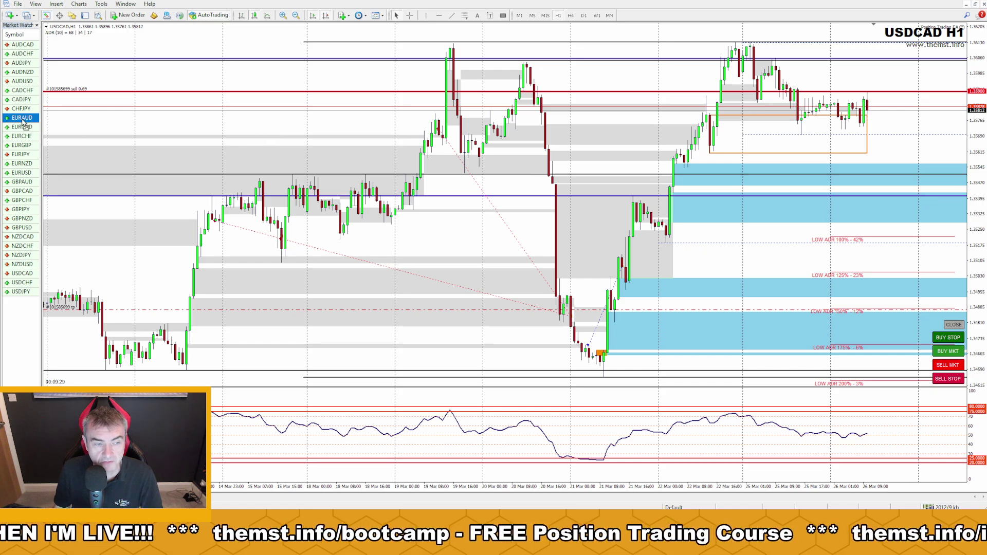
drag(973, 66, 973, 116)
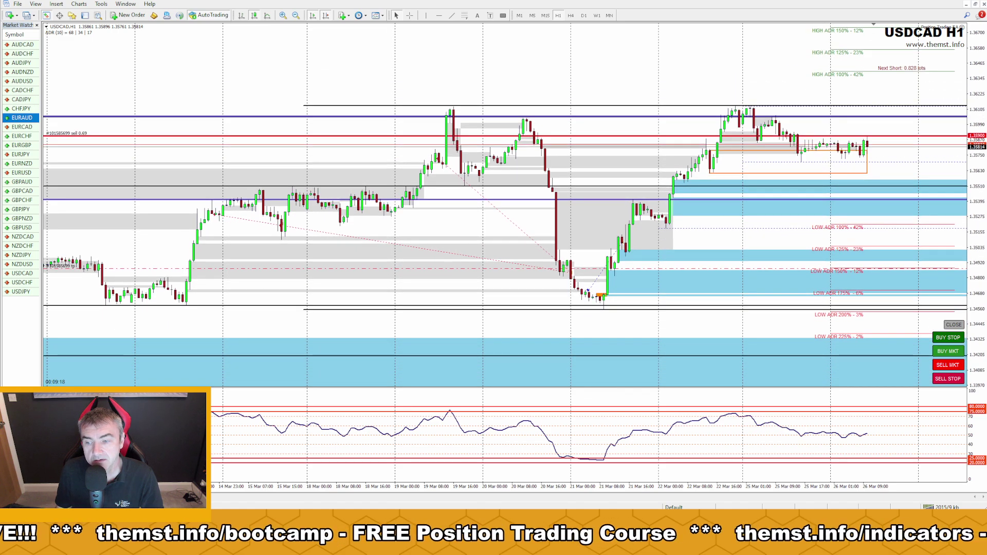
mouse_move(928, 53)
mouse_down()
mouse_move(851, 70)
mouse_move(931, 61)
mouse_move(894, 62)
mouse_move(925, 72)
mouse_up()
key(Escape)
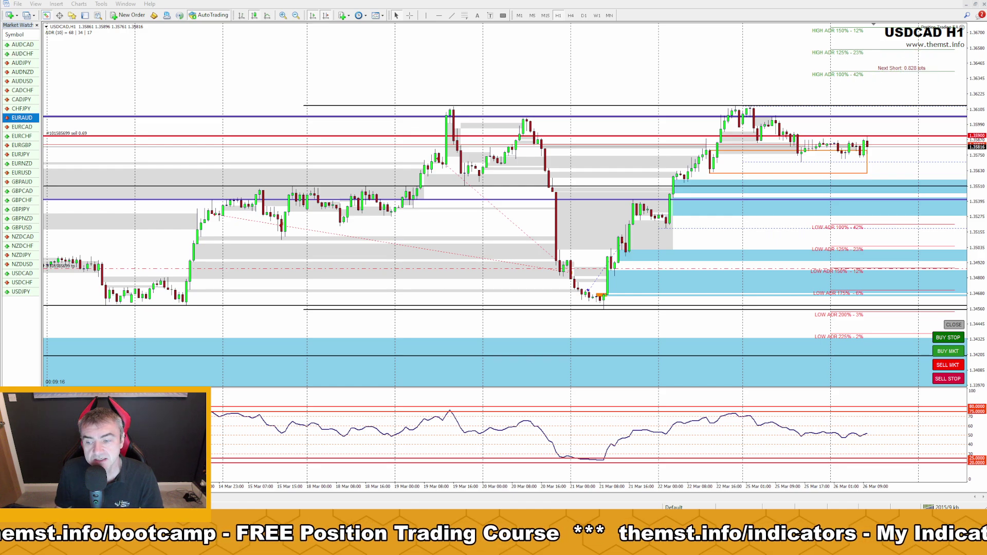
Step: Reopen the EA settings to check distance between trades and lot multiplier, then close
double_click(963, 32)
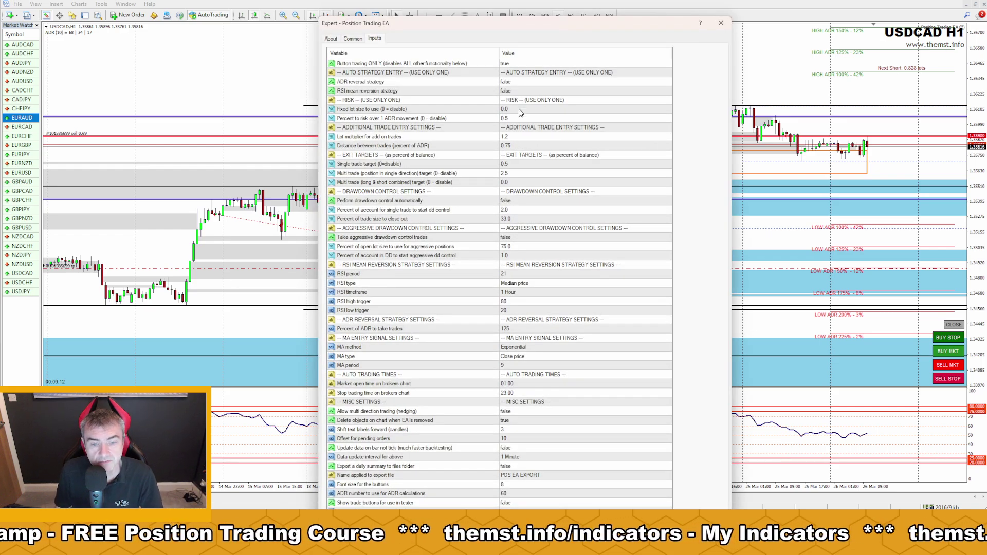
click(524, 147)
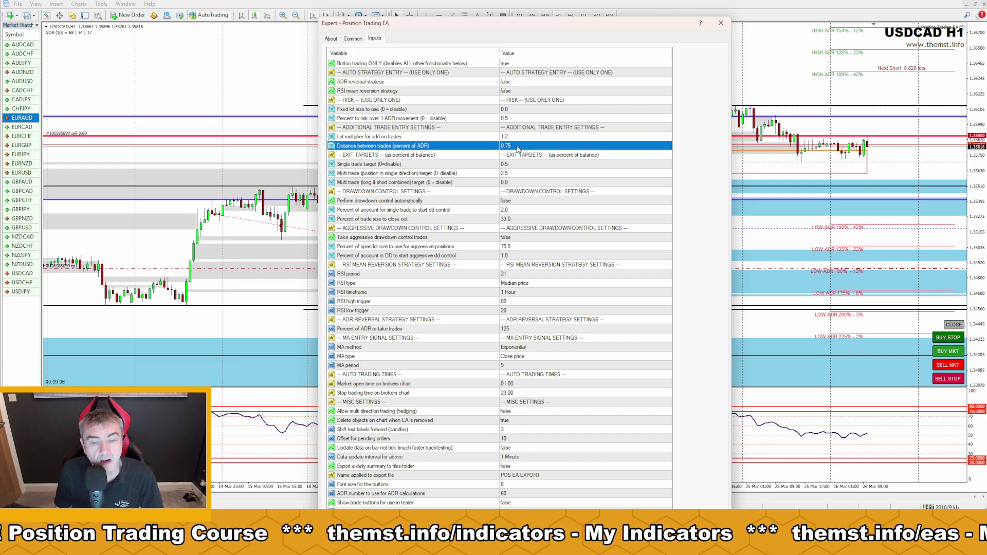
click(513, 138)
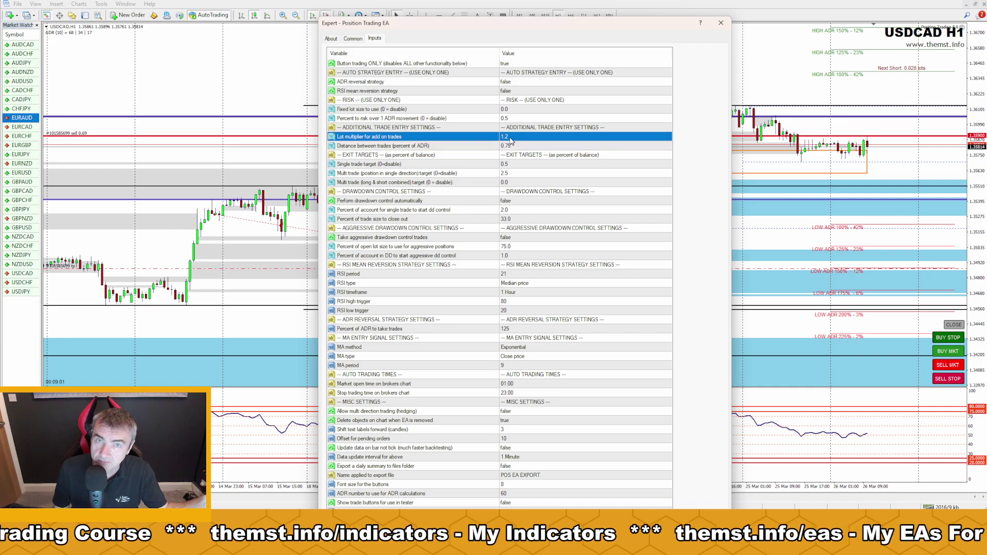
key(Escape)
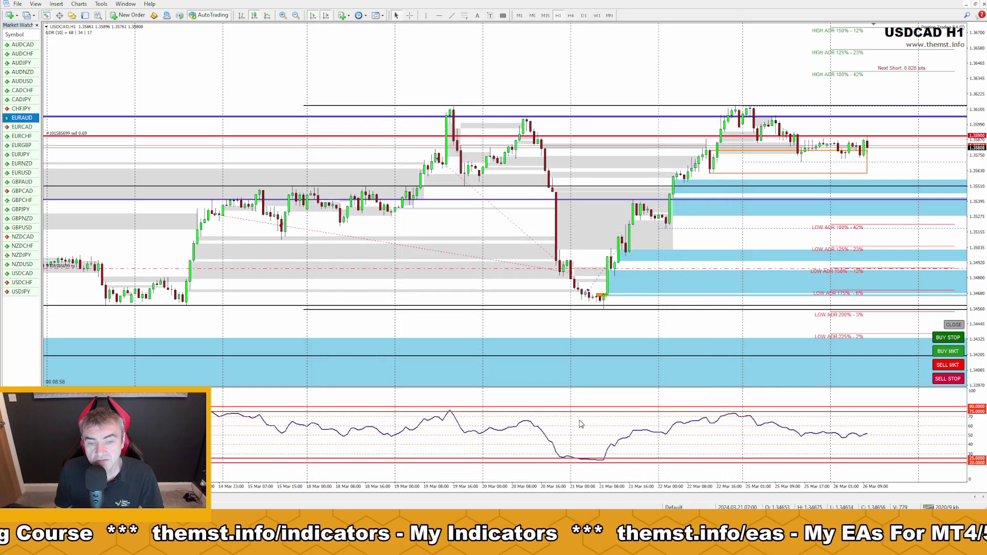
Step: Mark the Next Short label, then recheck Button trading ONLY in the EA settings
mouse_move(932, 75)
mouse_down()
mouse_move(869, 59)
mouse_move(928, 65)
mouse_move(857, 75)
mouse_move(917, 83)
mouse_up()
mouse_move(970, 49)
mouse_down()
mouse_move(931, 64)
mouse_move(955, 66)
mouse_move(855, 96)
mouse_up()
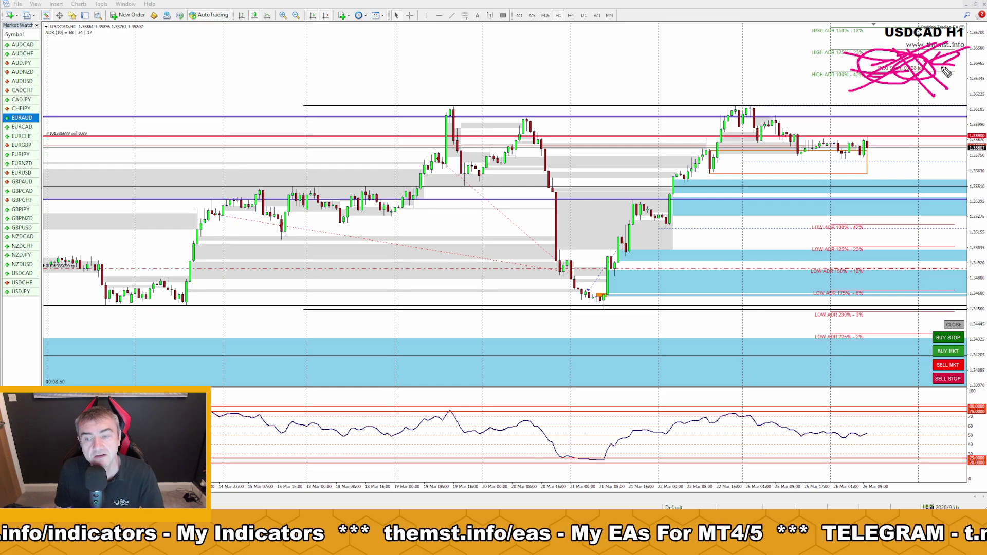
key(Escape)
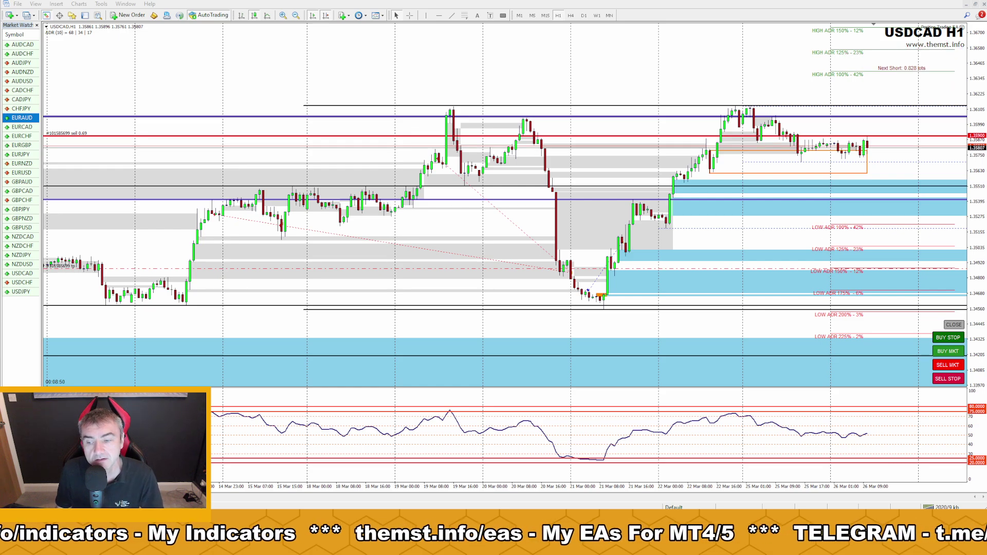
double_click(965, 31)
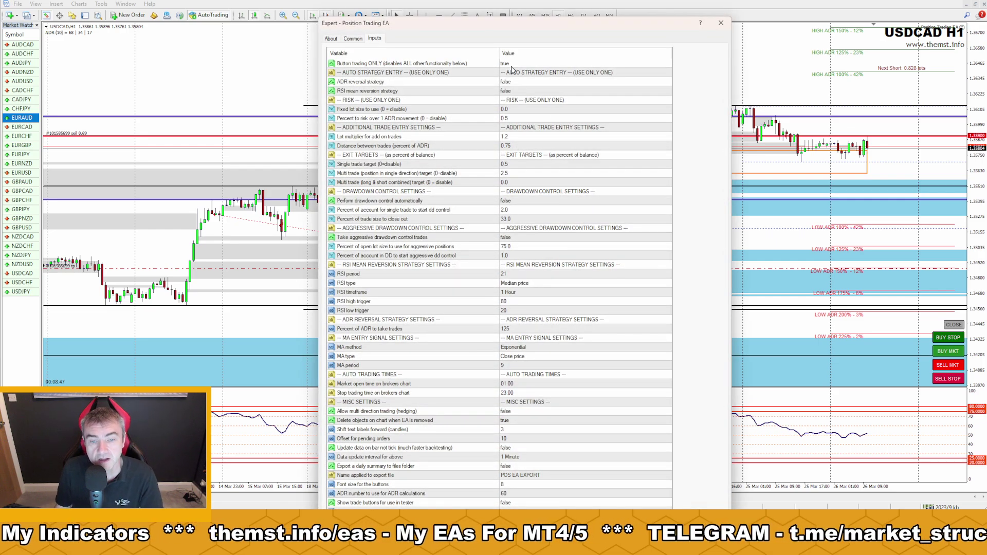
click(511, 65)
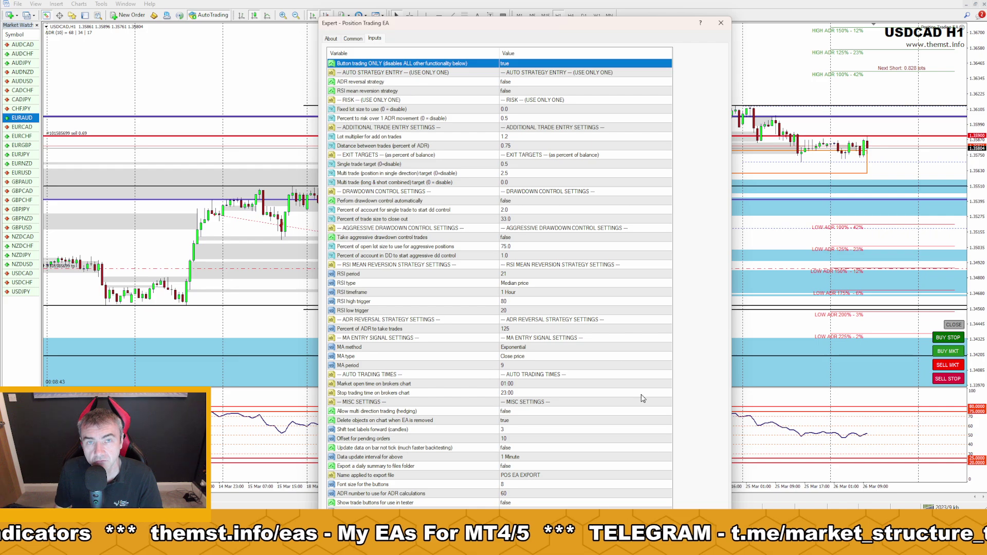
key(Escape)
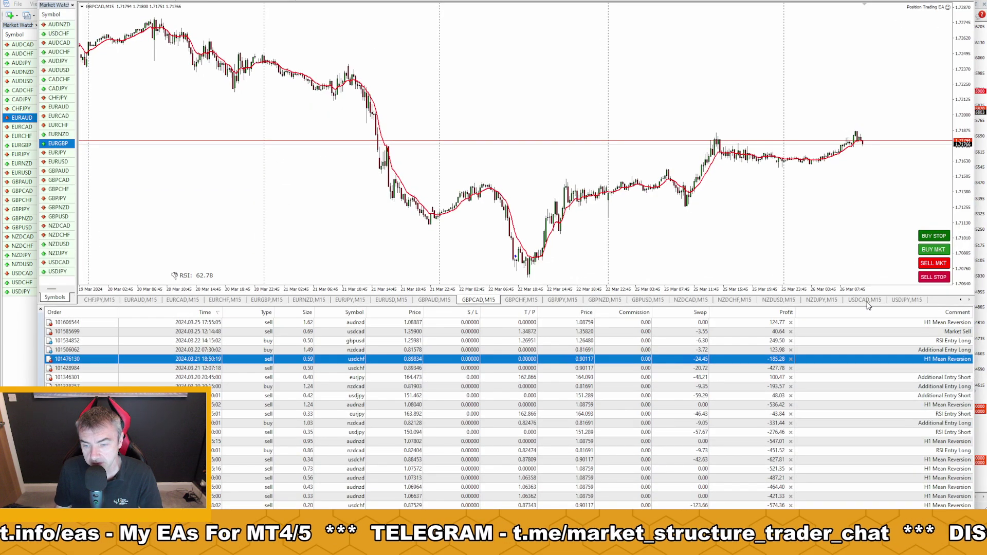
click(867, 304)
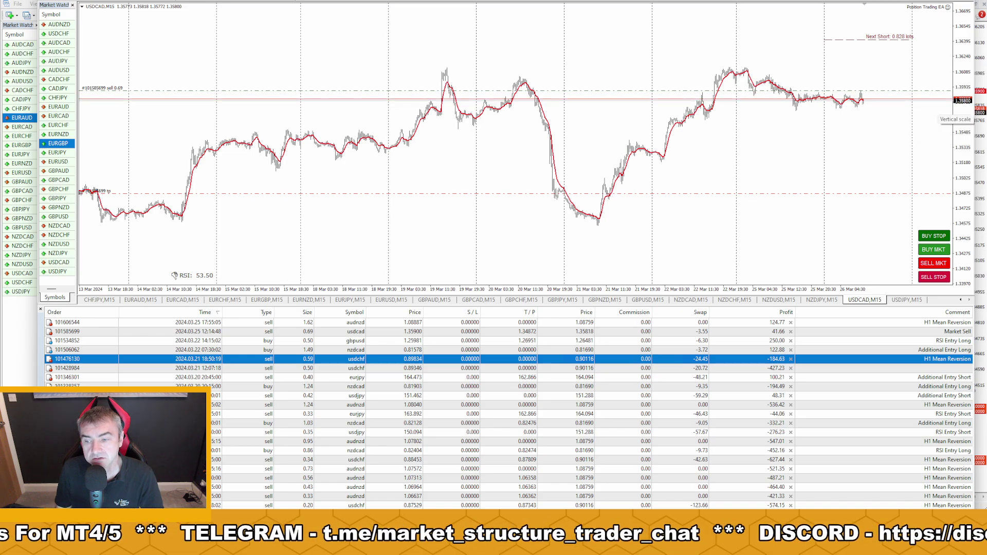
mouse_move(859, 102)
mouse_down()
mouse_move(899, 31)
mouse_move(956, 2)
mouse_up()
mouse_move(788, 201)
mouse_down()
mouse_move(926, 31)
mouse_move(921, 47)
mouse_move(880, 3)
mouse_up()
drag(893, 25, 870, 44)
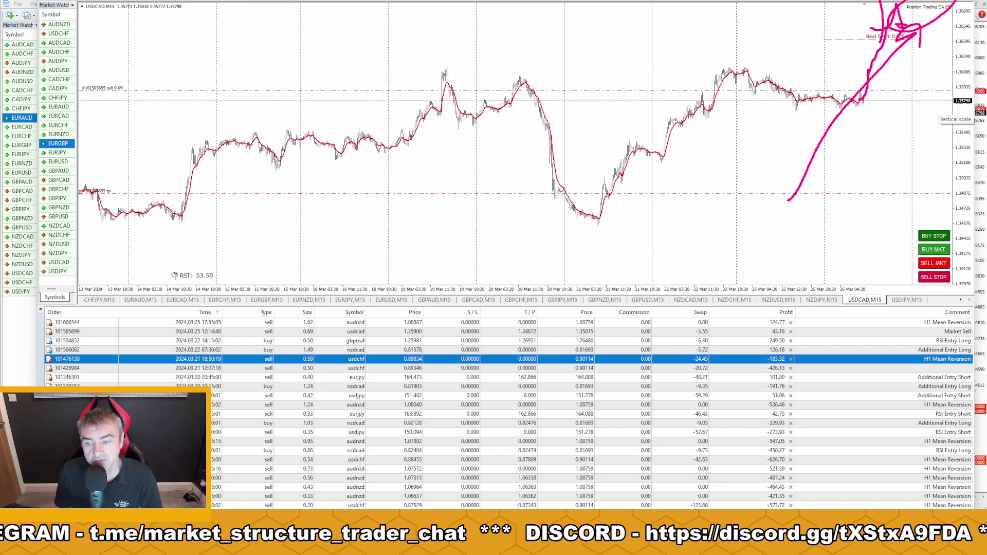
key(Escape)
key(alt+Tab)
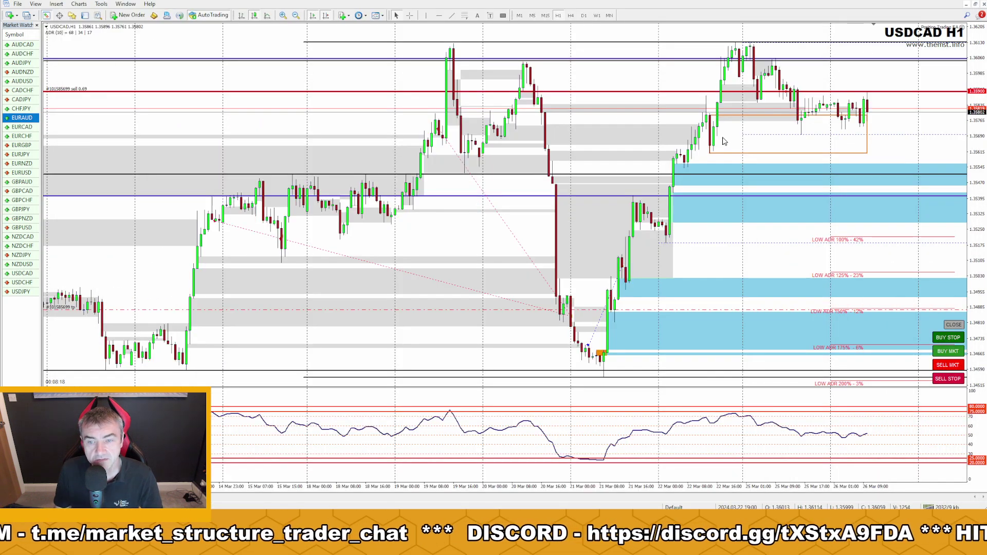
drag(976, 75, 977, 90)
click(964, 29)
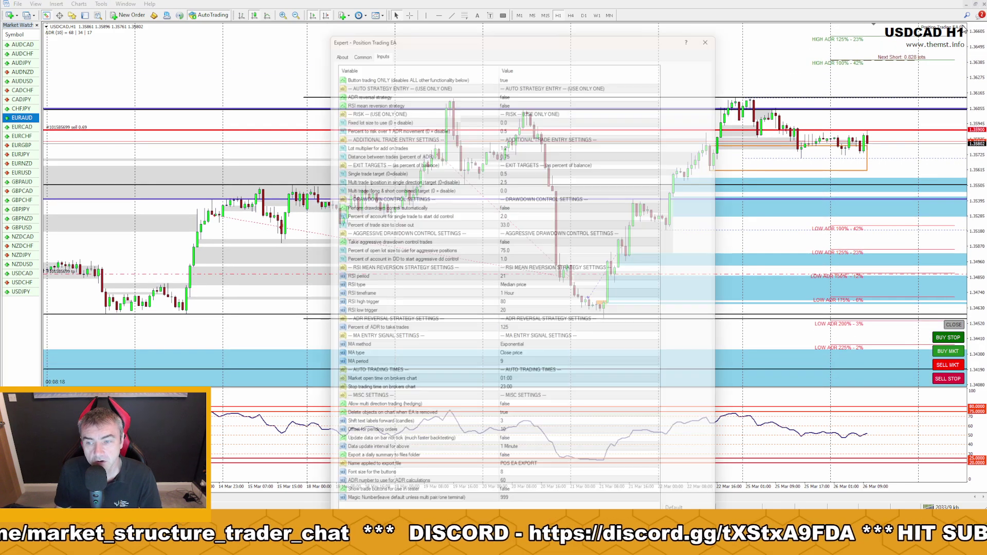
click(511, 64)
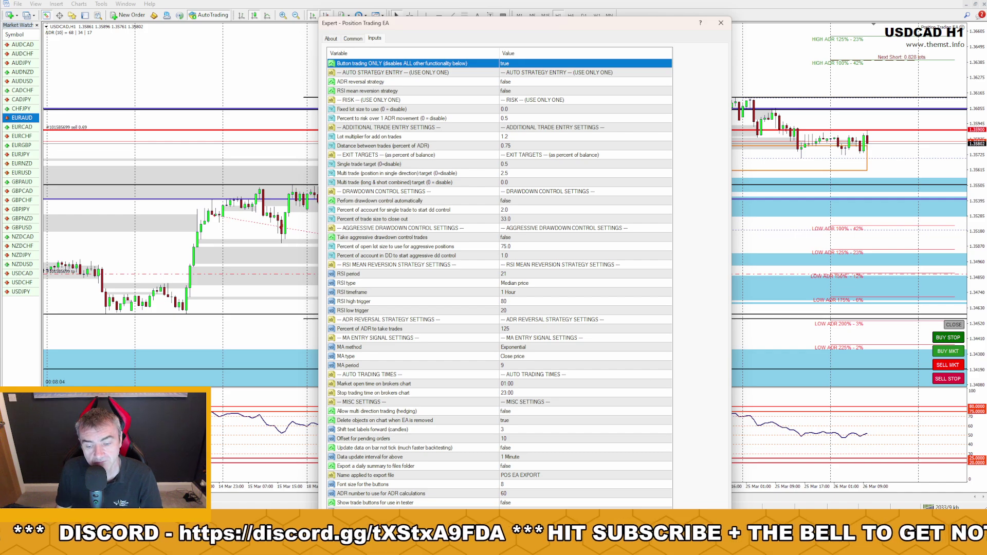
key(Escape)
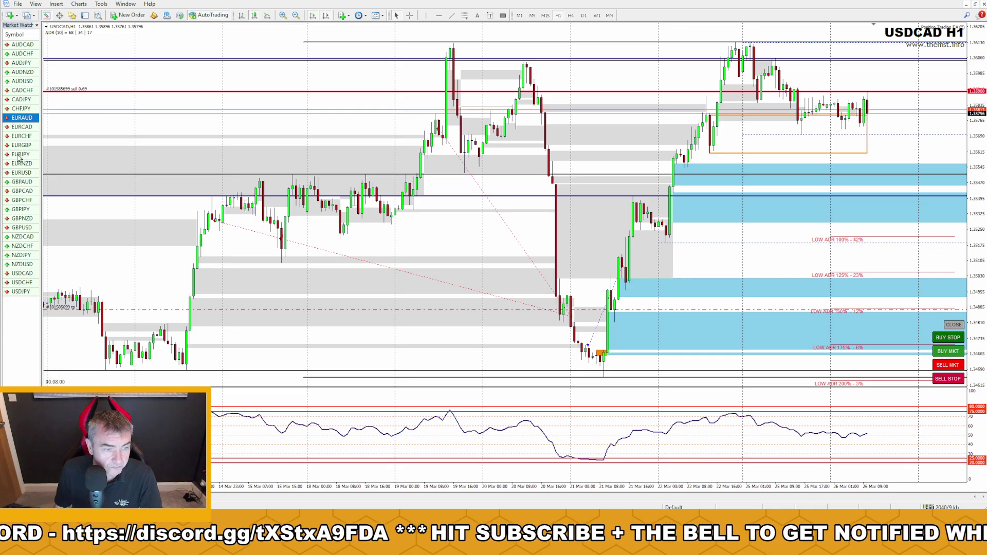
Step: Open a 0.51-lot market sell on EURNZD, check its high ADR levels, then switch terminals
drag(26, 165, 366, 144)
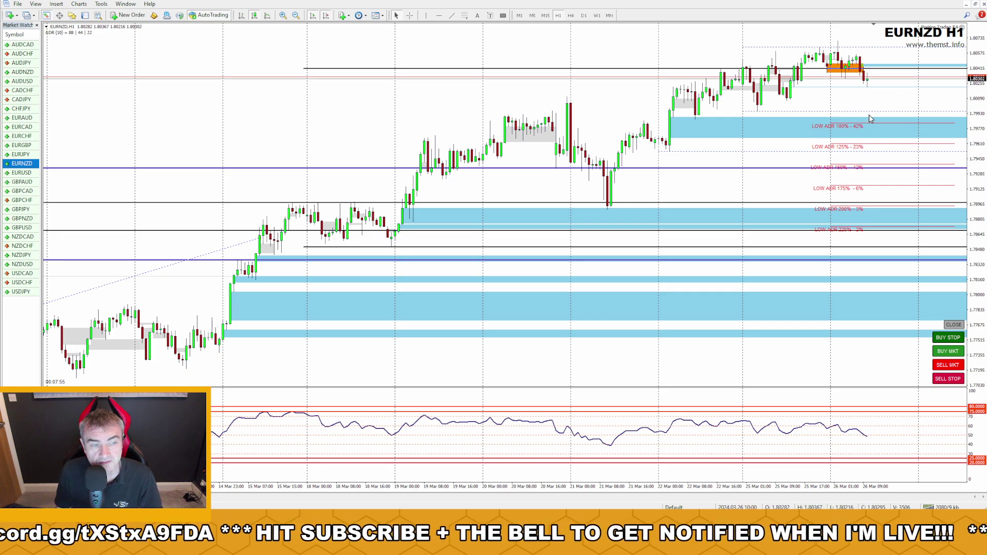
click(950, 367)
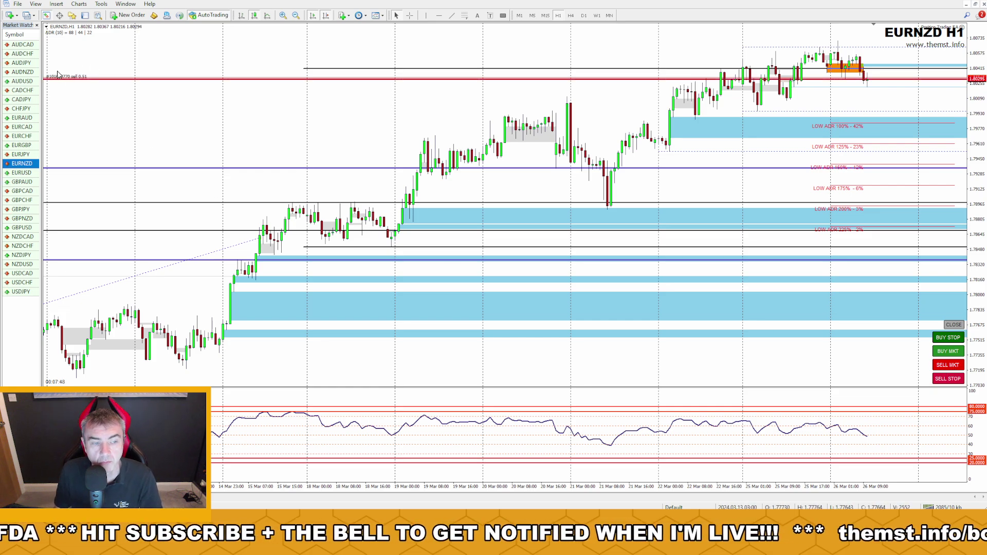
drag(975, 55, 977, 94)
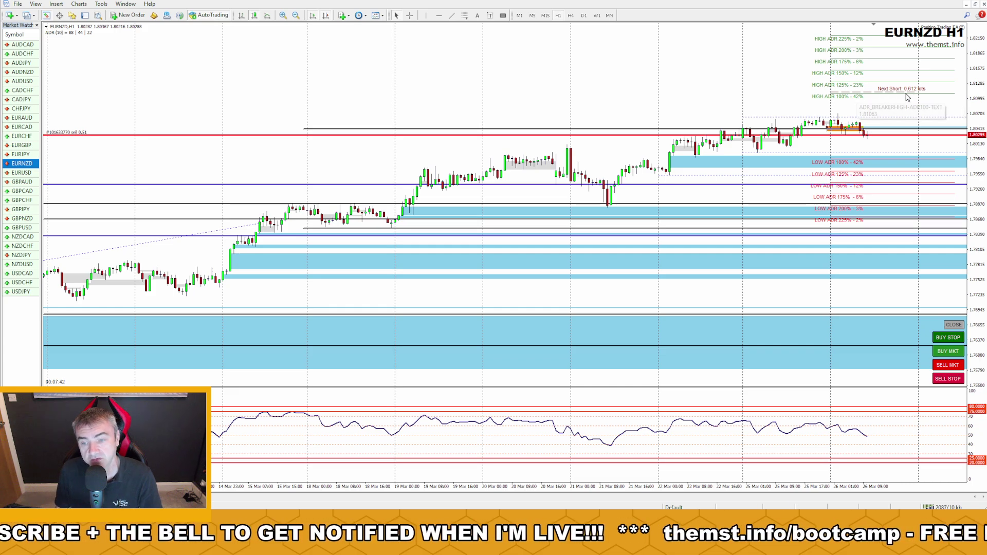
double_click(977, 78)
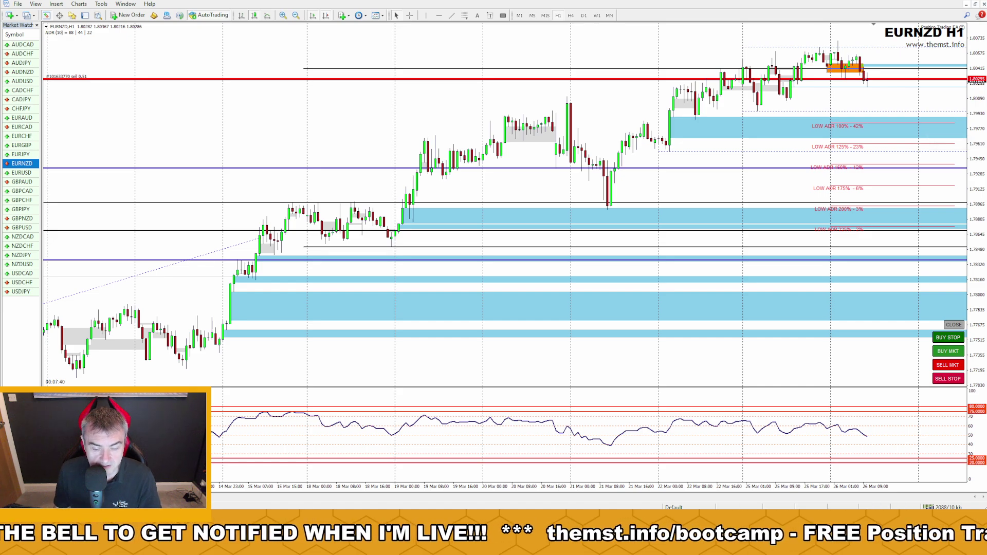
key(alt+Tab)
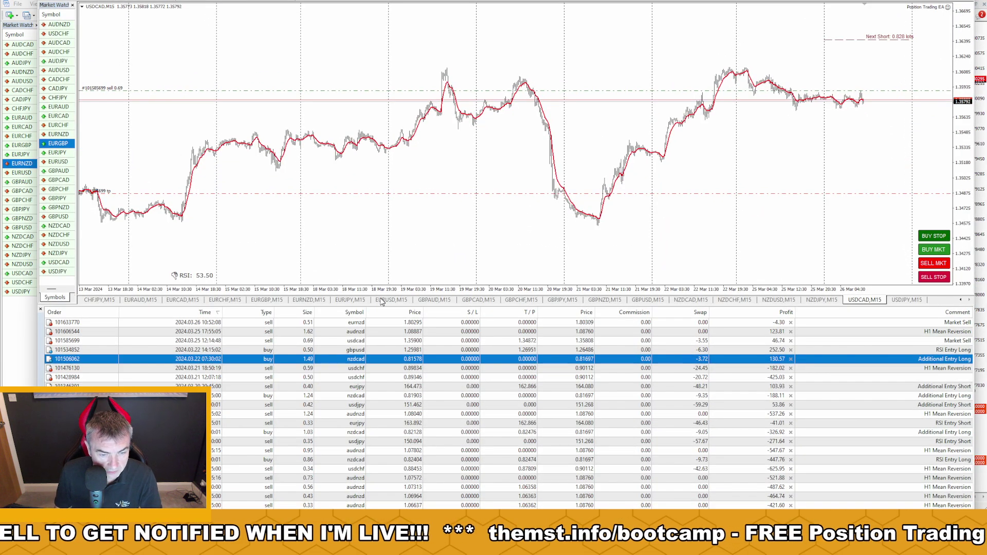
Step: View EURNZD M15 in the second terminal, then return to the main EURNZD H1 chart
click(323, 300)
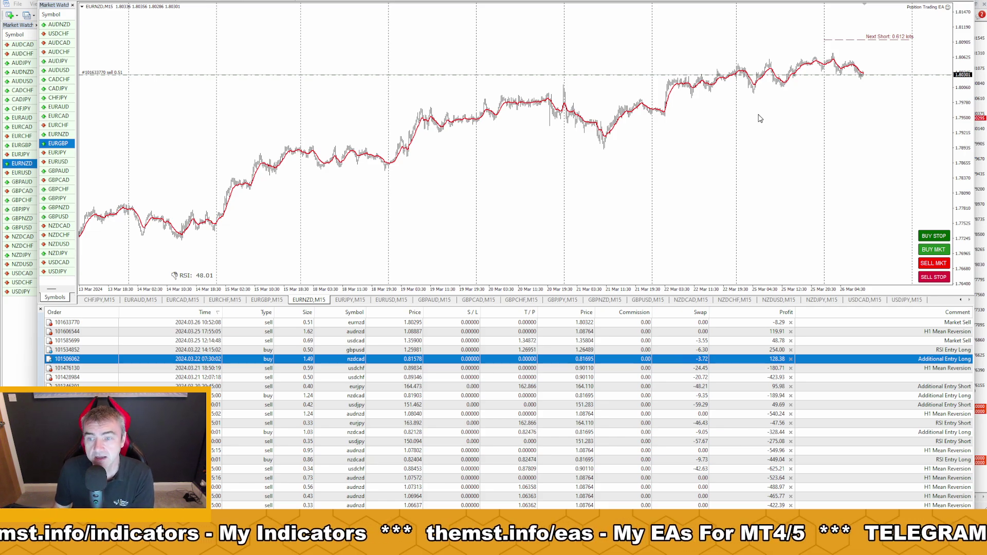
key(alt+Tab)
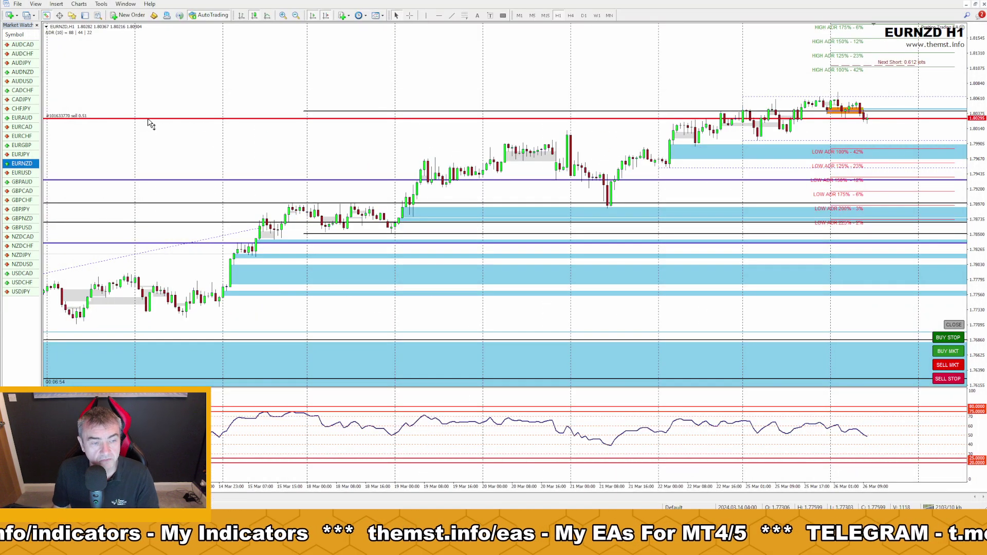
Step: Load EURJPY, mark its recent candles and next short level, then switch to EURUSD
key(Up)
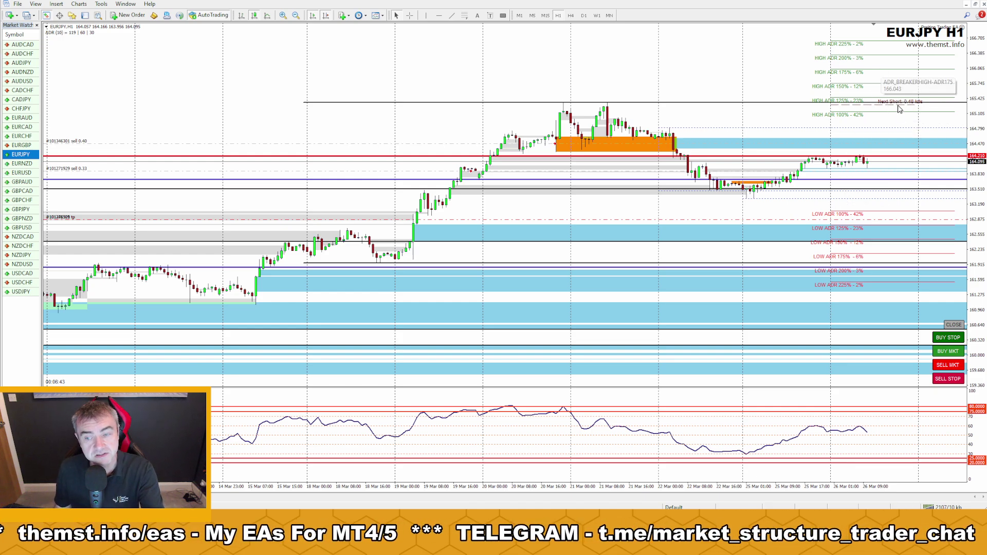
drag(825, 98, 856, 103)
mouse_move(865, 163)
mouse_down()
mouse_move(884, 76)
mouse_move(900, 99)
mouse_move(924, 103)
mouse_up()
drag(945, 310, 933, 405)
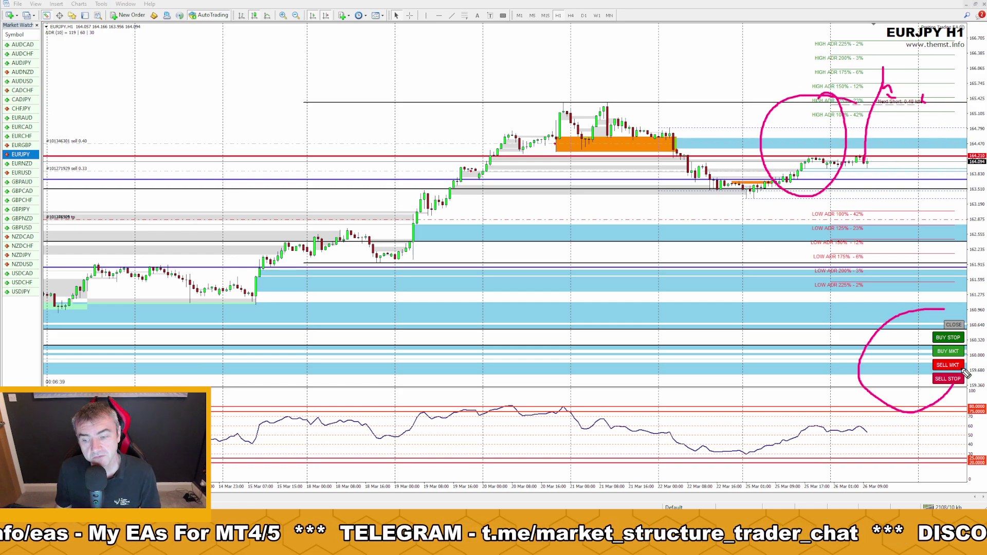
key(Escape)
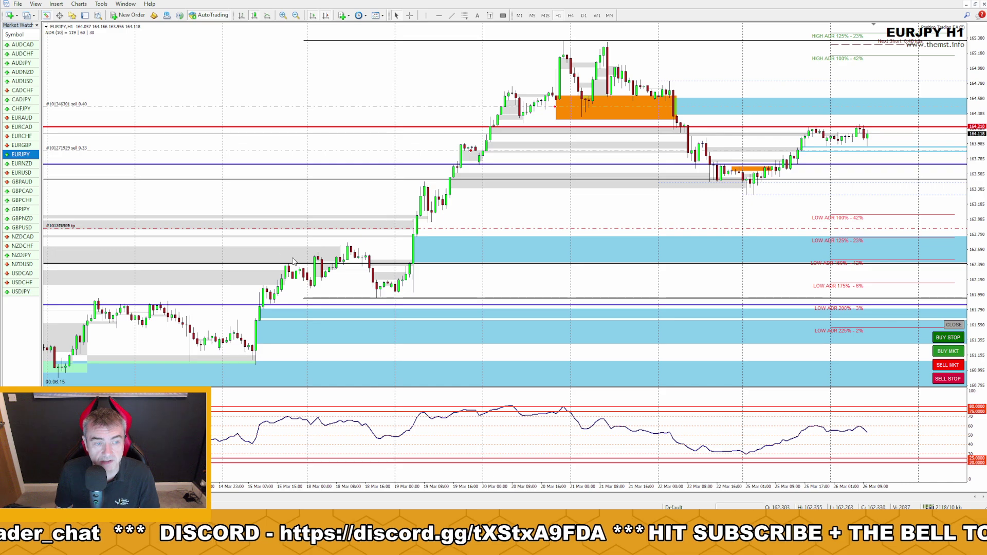
drag(23, 173, 54, 247)
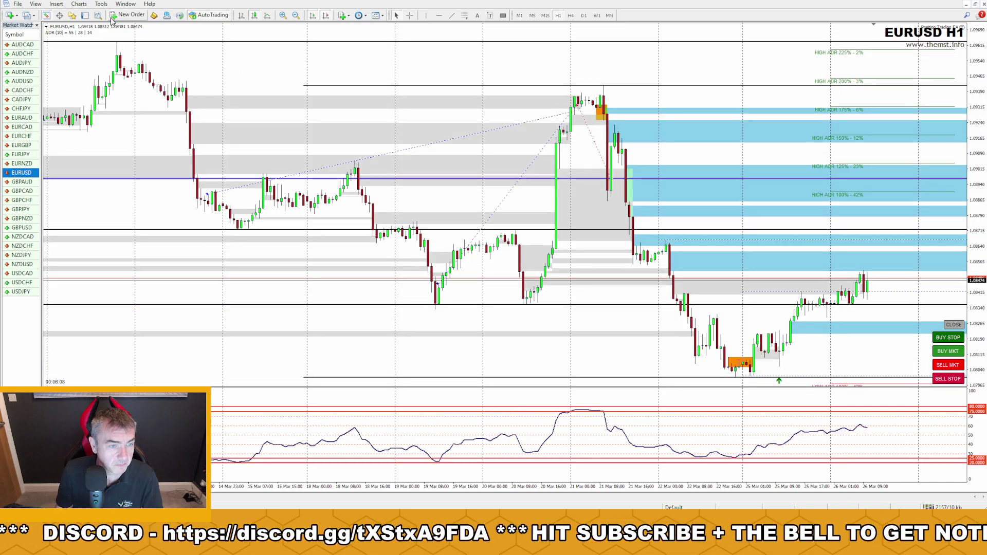
Step: Review the open trades in the Terminal's Trade list, sorted by time with newest first
click(85, 15)
click(18, 494)
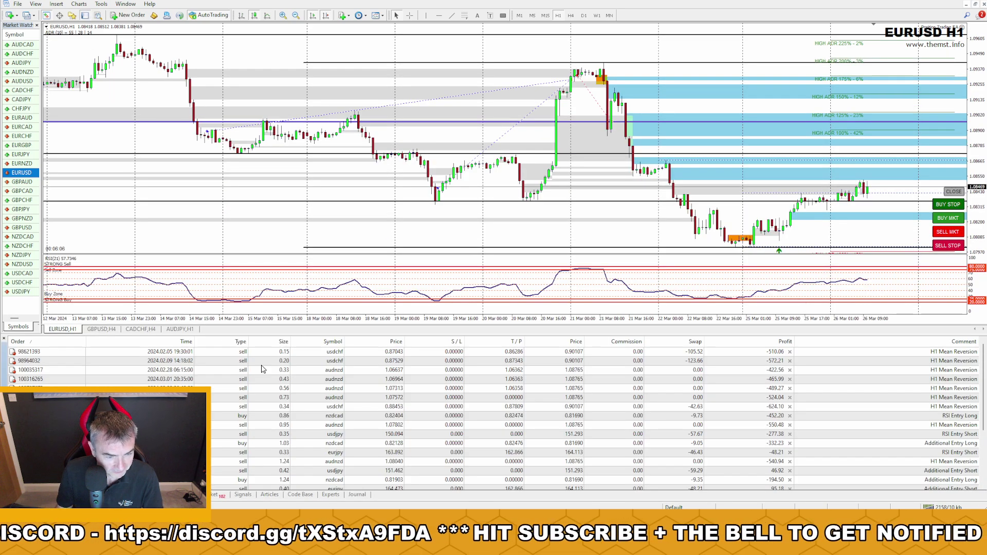
click(177, 342)
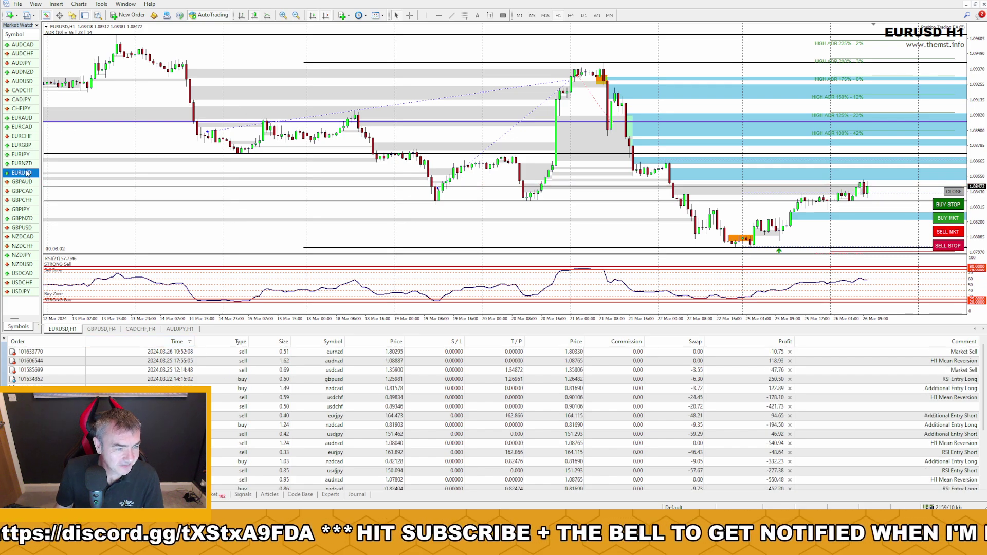
Step: Switch the chart to EURNZD and close its 0.51-lot sell position with the EA's CLOSE button
drag(22, 164, 208, 191)
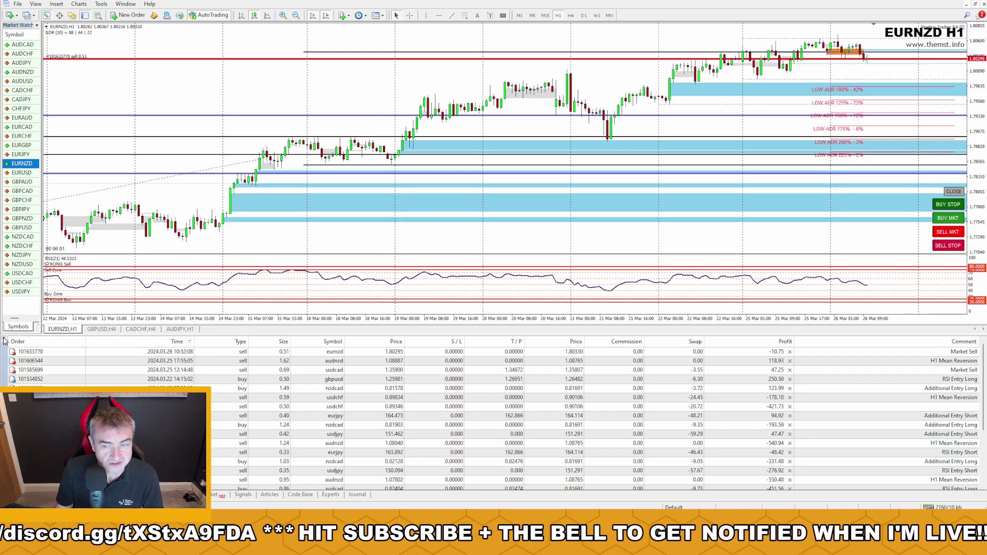
click(4, 339)
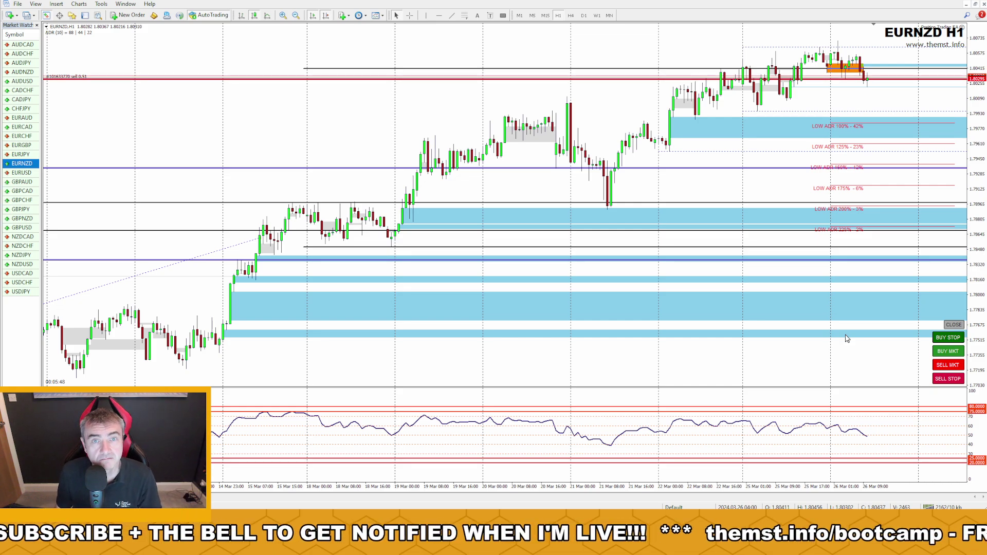
click(954, 326)
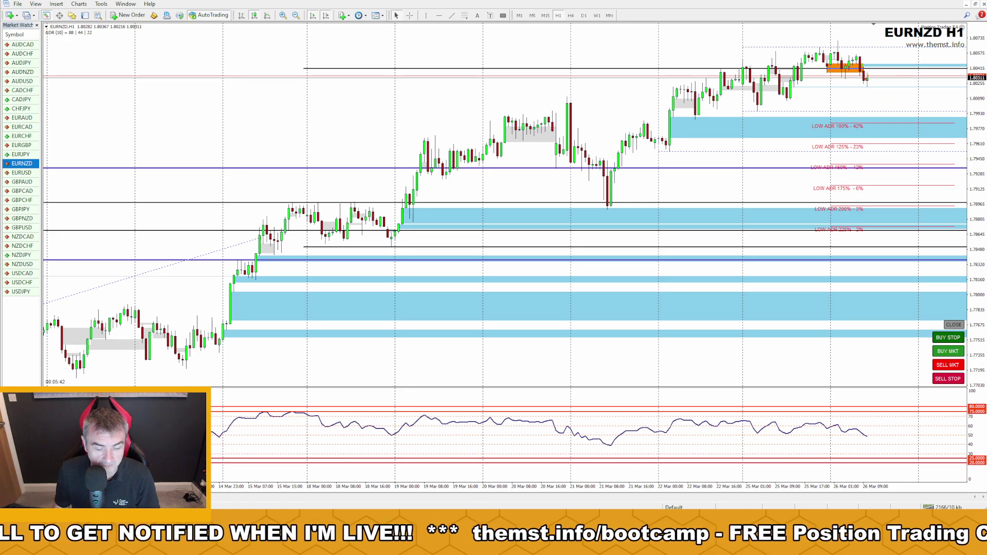
click(976, 4)
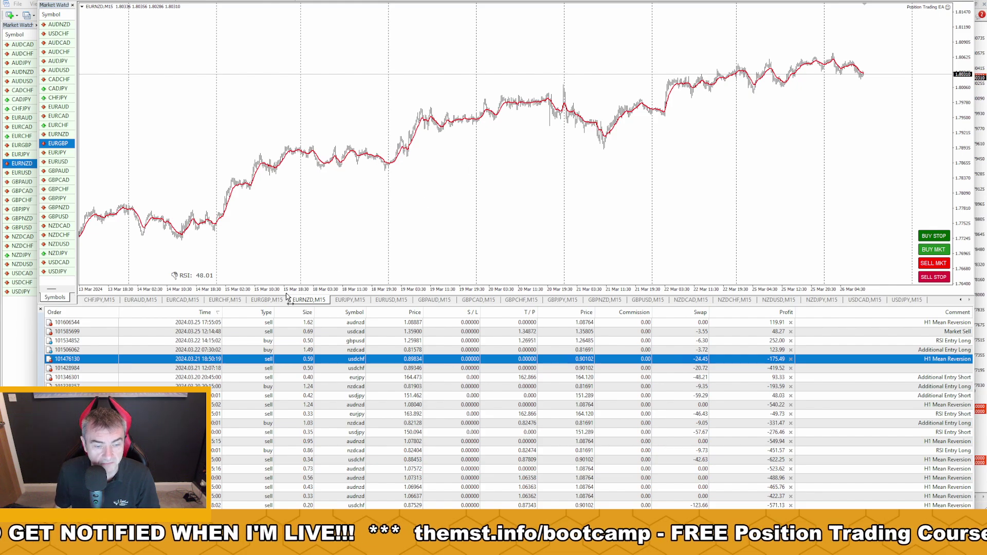